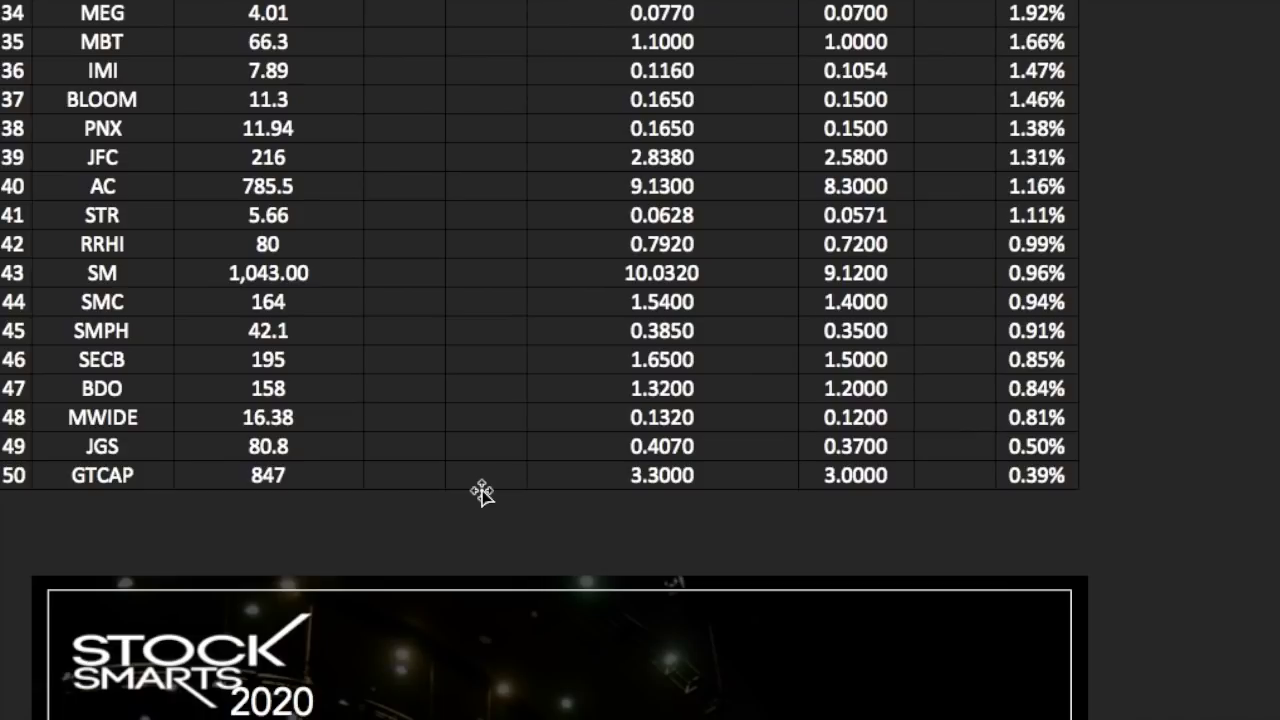
# Examine the projected dividends and yields of the ranked stocks, from GTCAP at rank 50 up to SPC at rank 1
pyautogui.scroll(1, 481, 491)
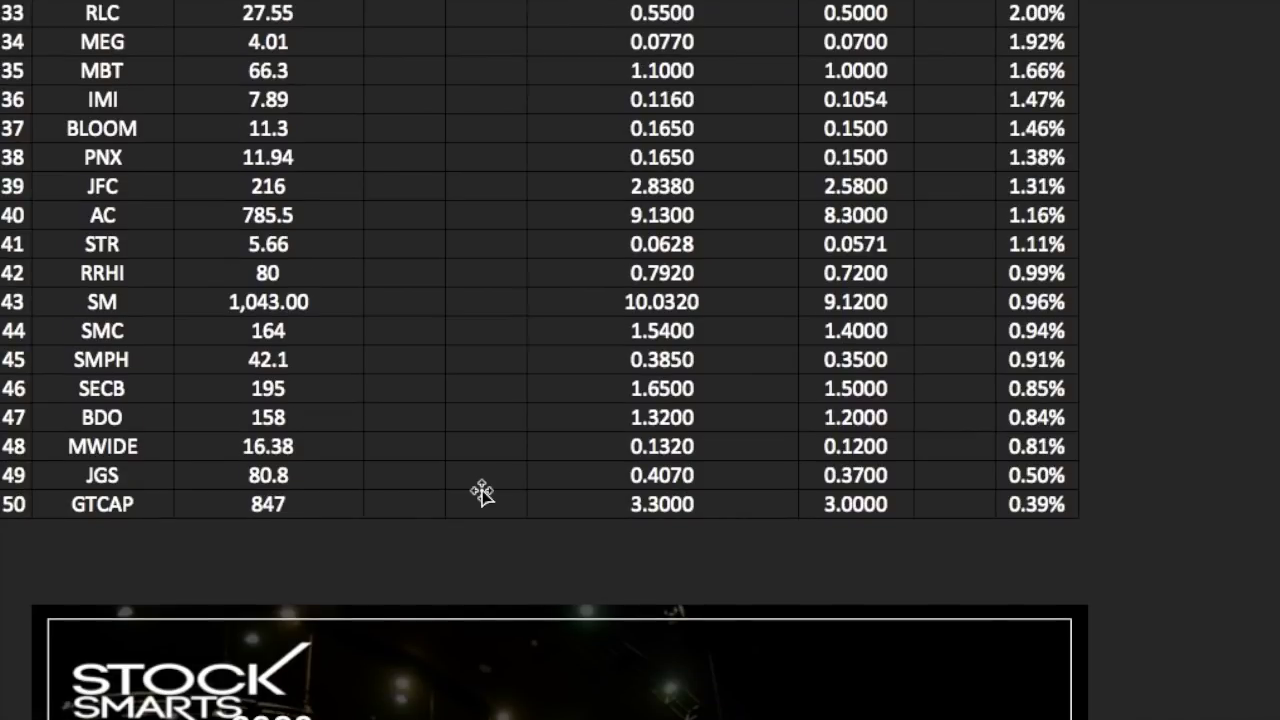
pyautogui.scroll(2, 481, 491)
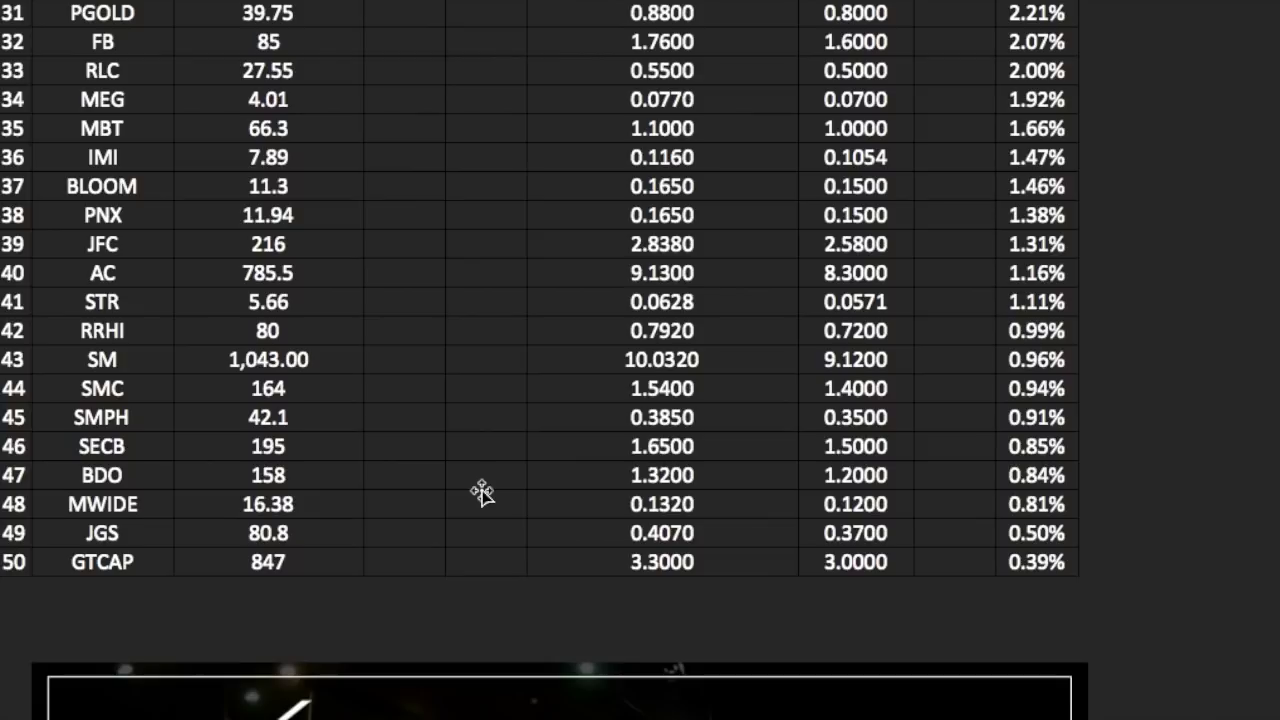
pyautogui.scroll(1, 481, 491)
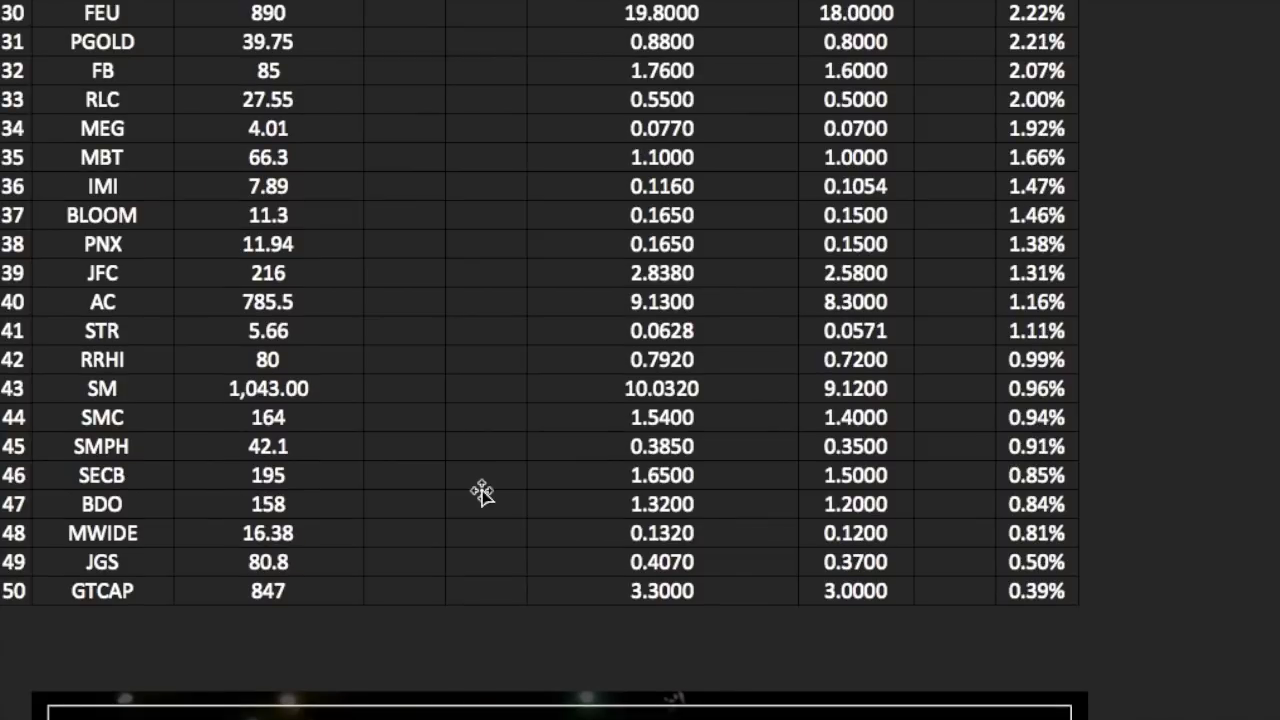
pyautogui.scroll(1, 481, 491)
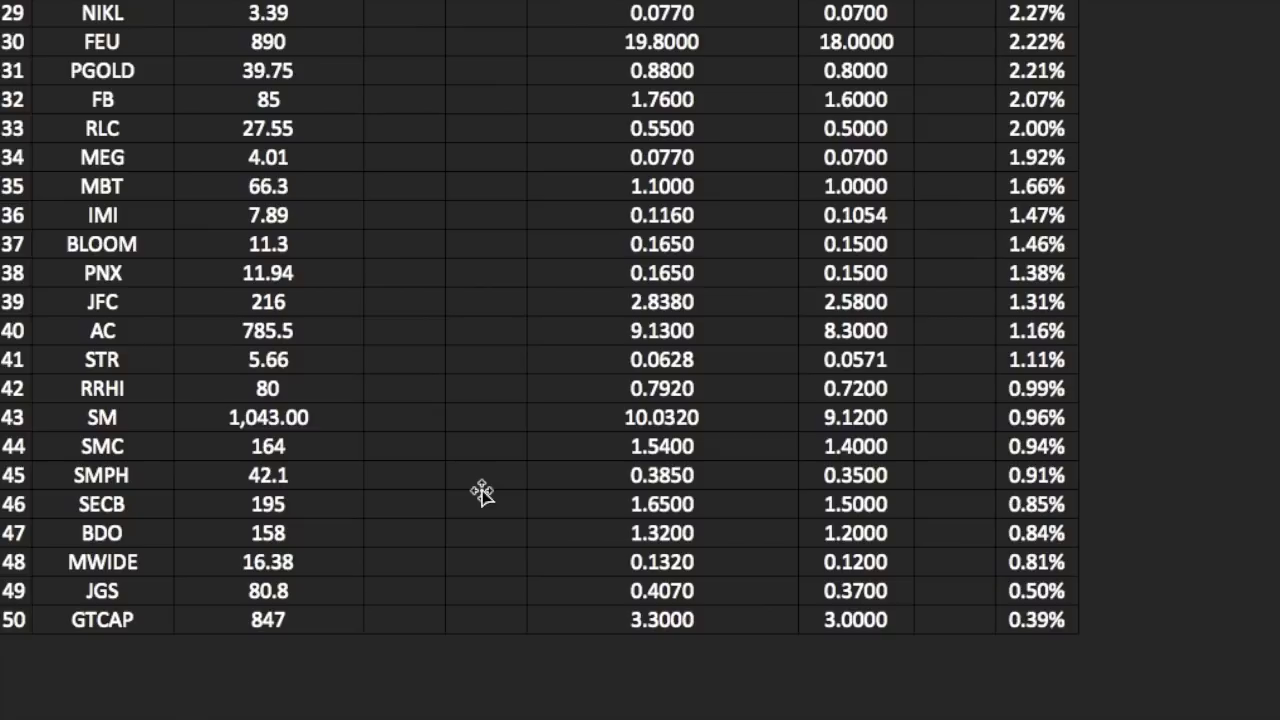
pyautogui.scroll(1, 481, 491)
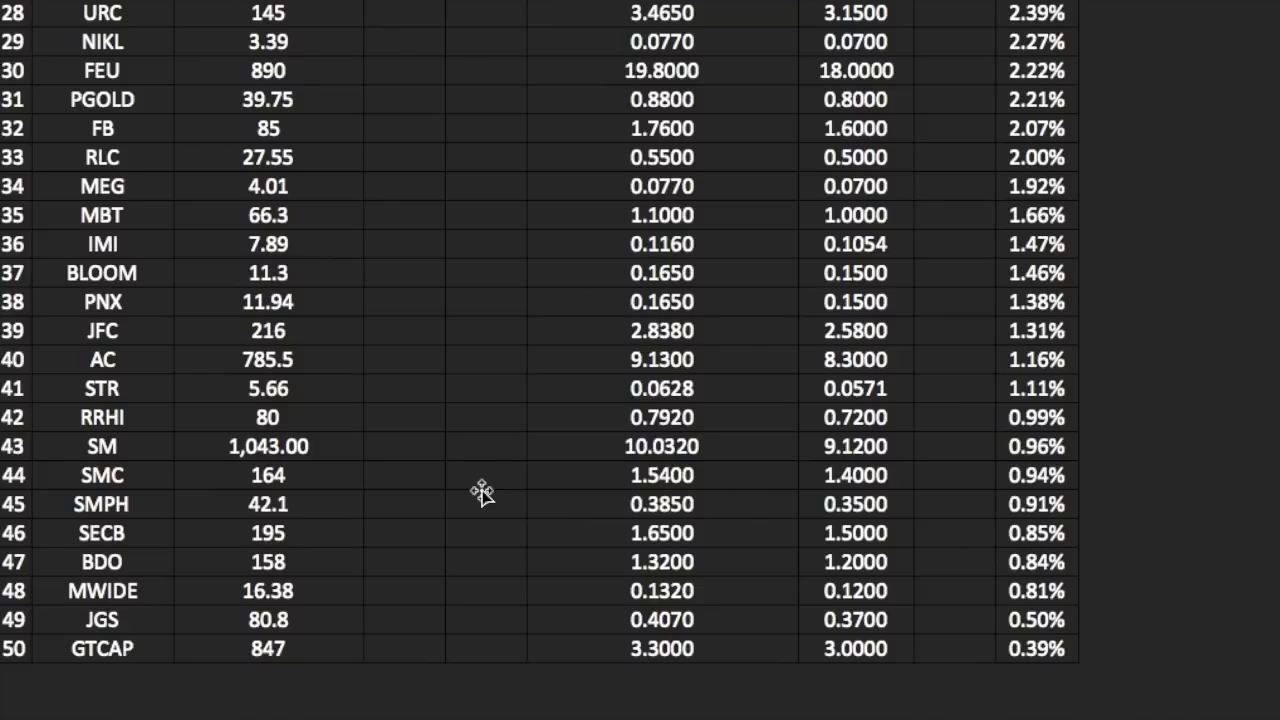
pyautogui.scroll(1, 481, 491)
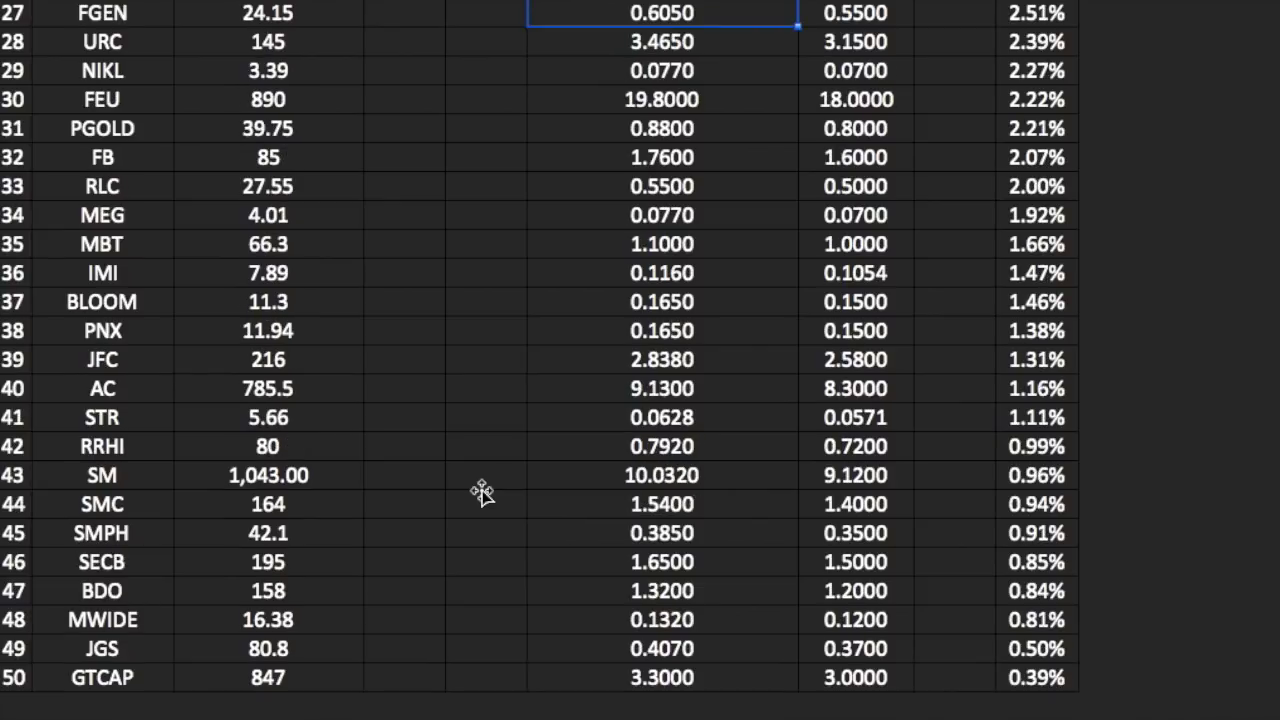
pyautogui.scroll(2, 481, 491)
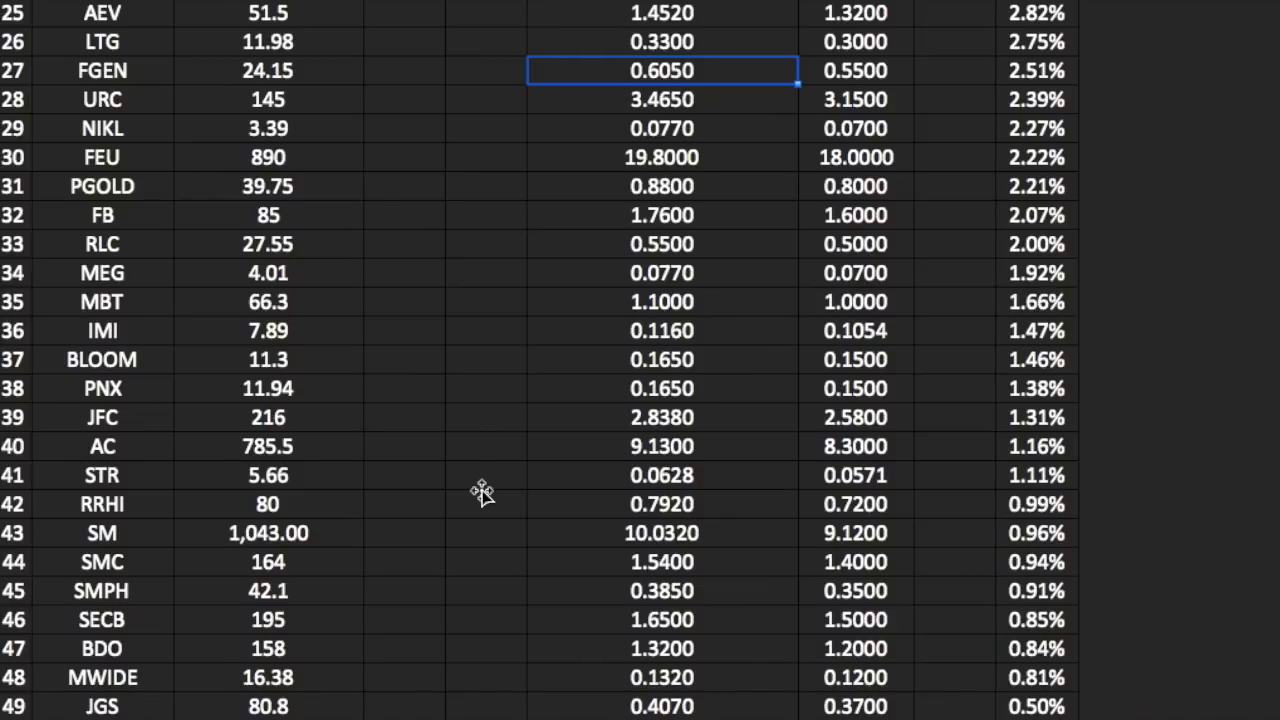
pyautogui.scroll(6, 481, 491)
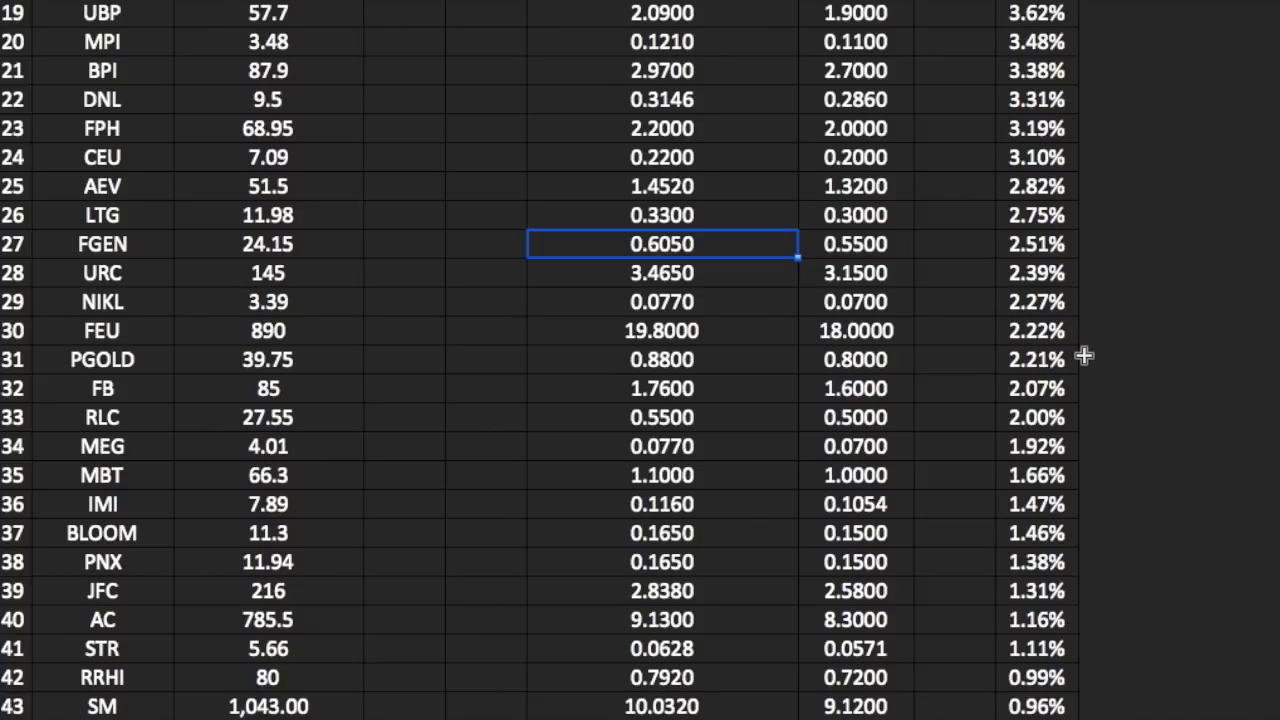
pyautogui.scroll(2, 1084, 355)
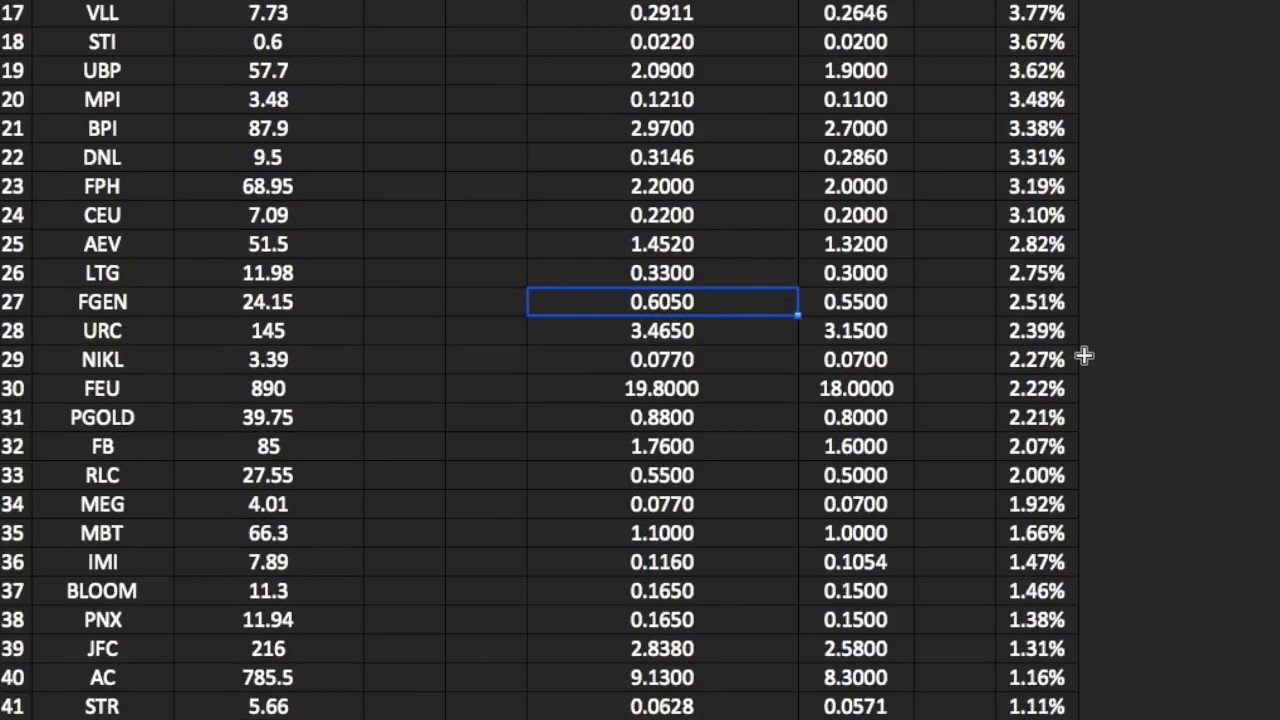
pyautogui.scroll(2, 1084, 355)
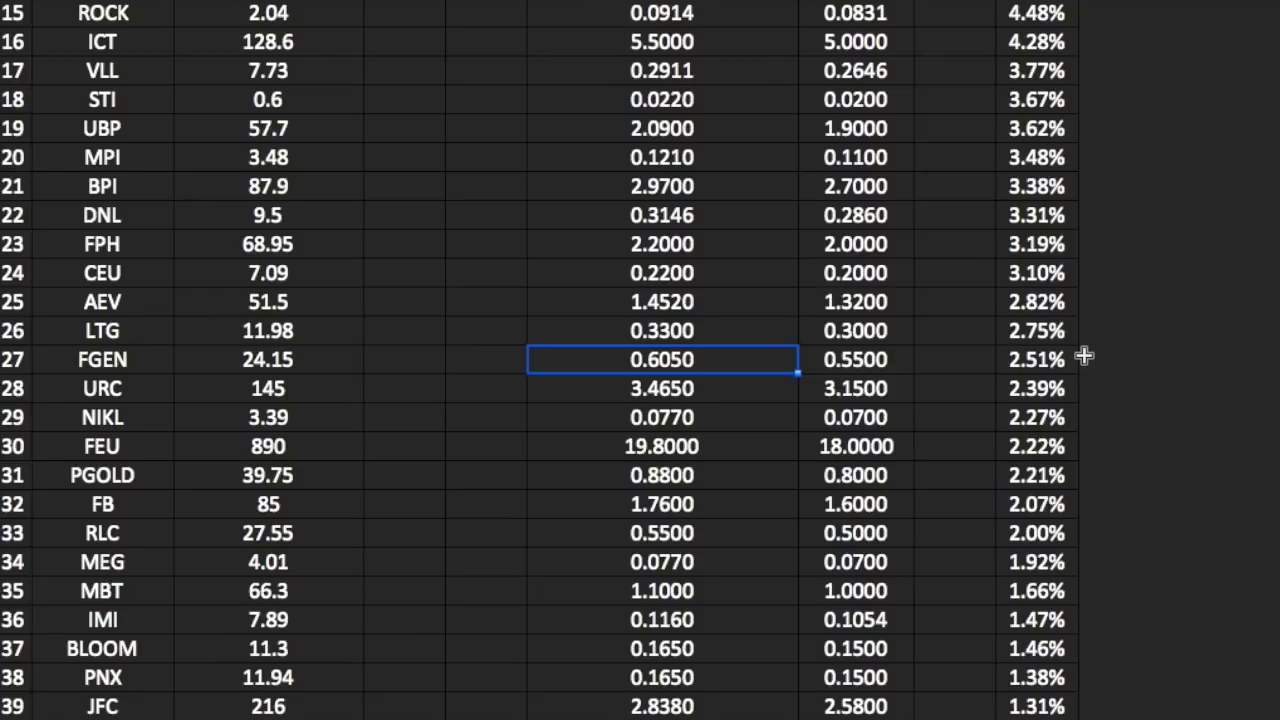
pyautogui.scroll(11, 1084, 355)
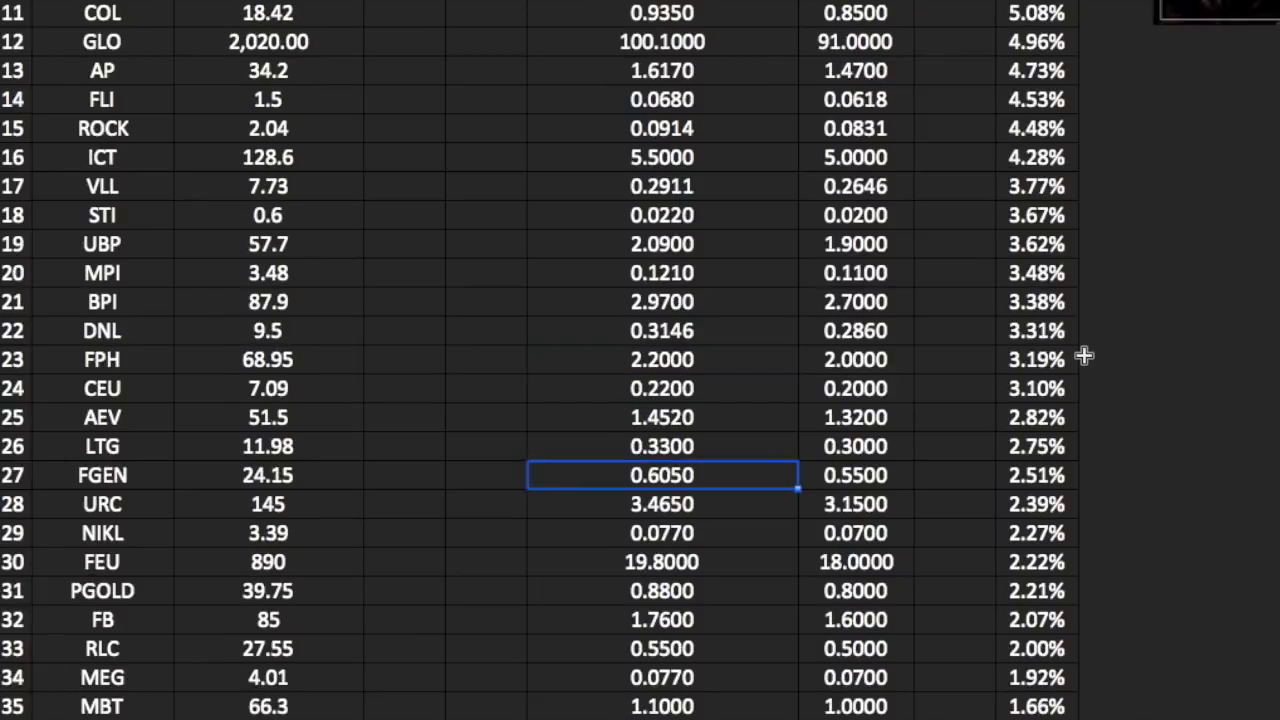
pyautogui.scroll(1, 1084, 355)
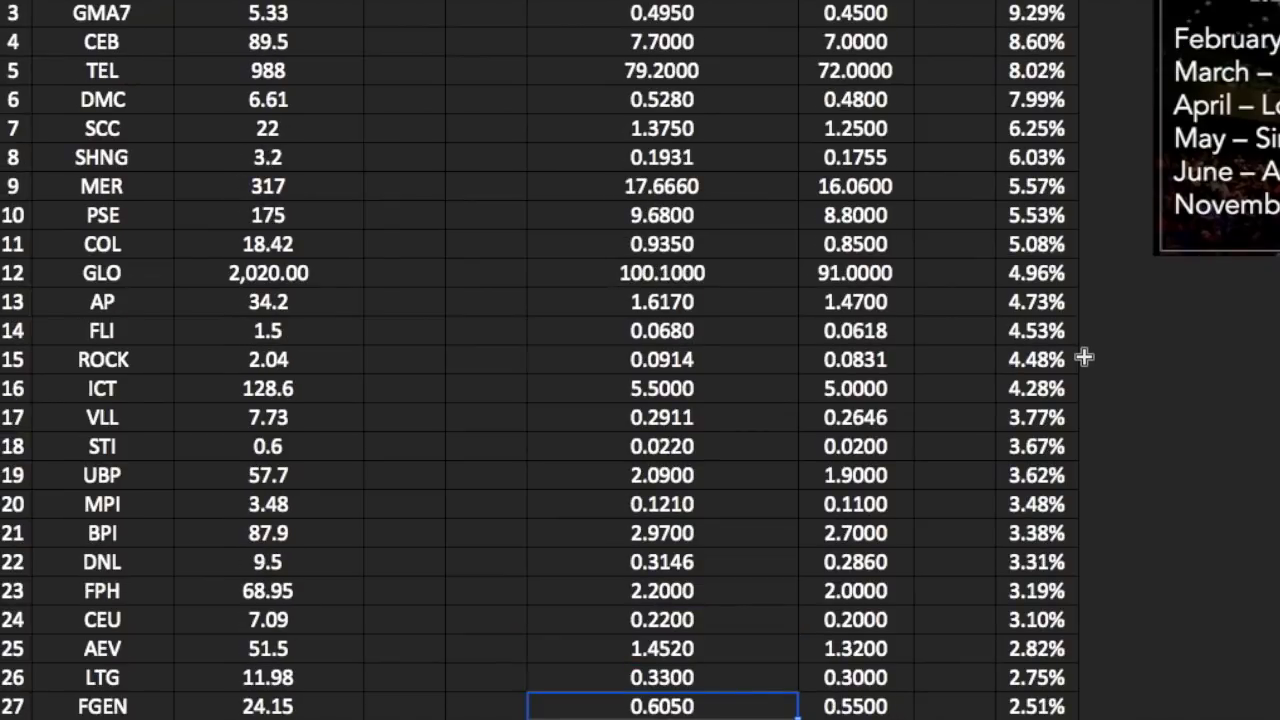
pyautogui.scroll(2, 1084, 356)
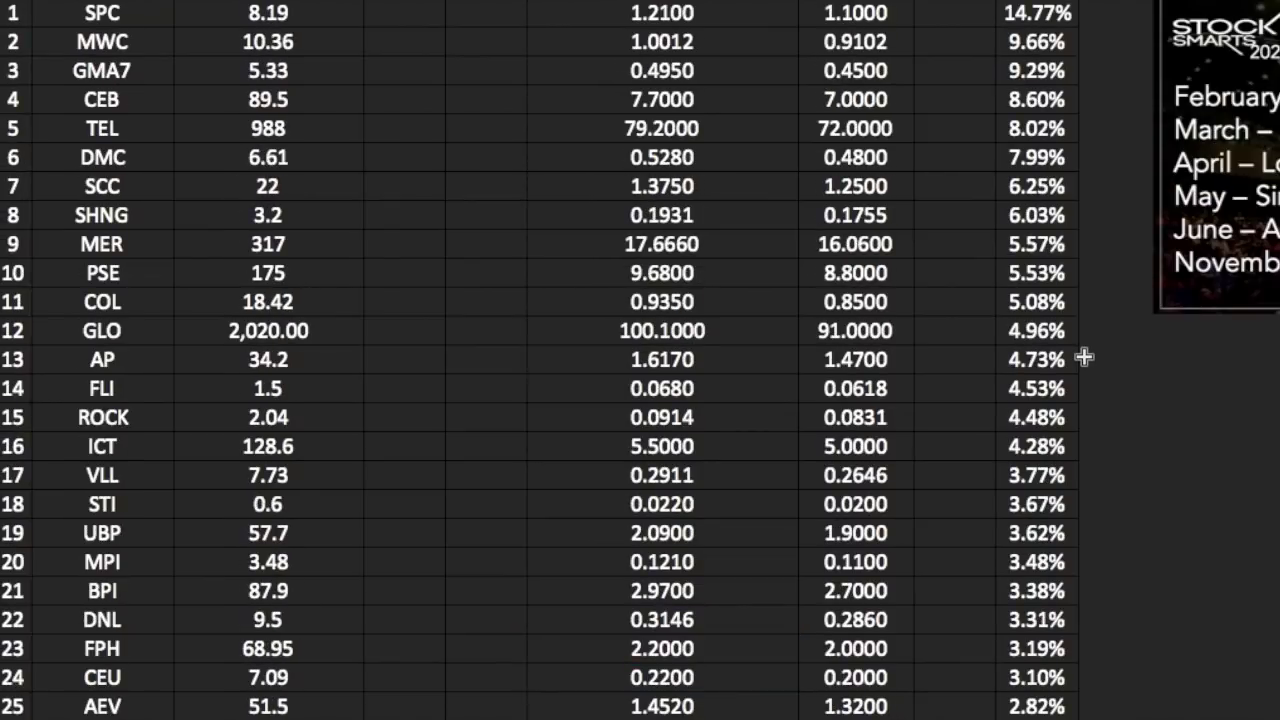
pyautogui.scroll(3, 1084, 356)
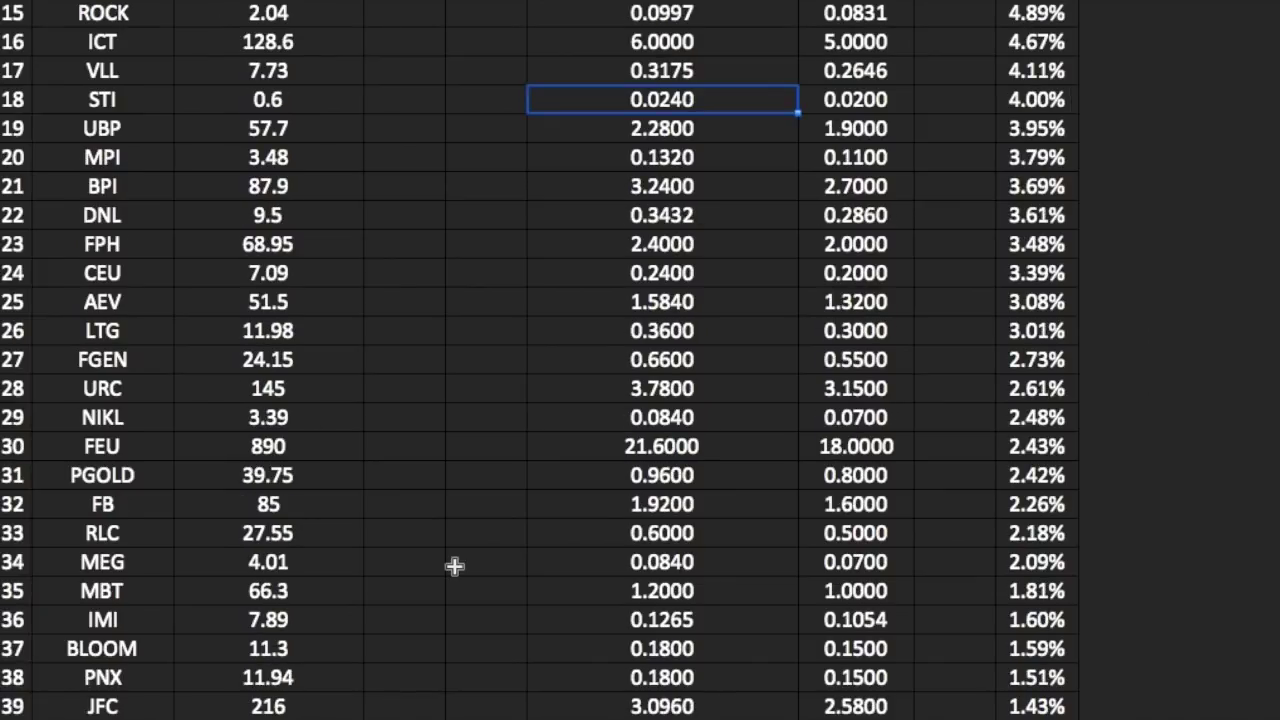
# Review the recalculated dividend table for the further increased dividends, going down to GTCAP and back up through the yields to SPC
pyautogui.scroll(-4, 454, 566)
pyautogui.scroll(-2, 454, 566)
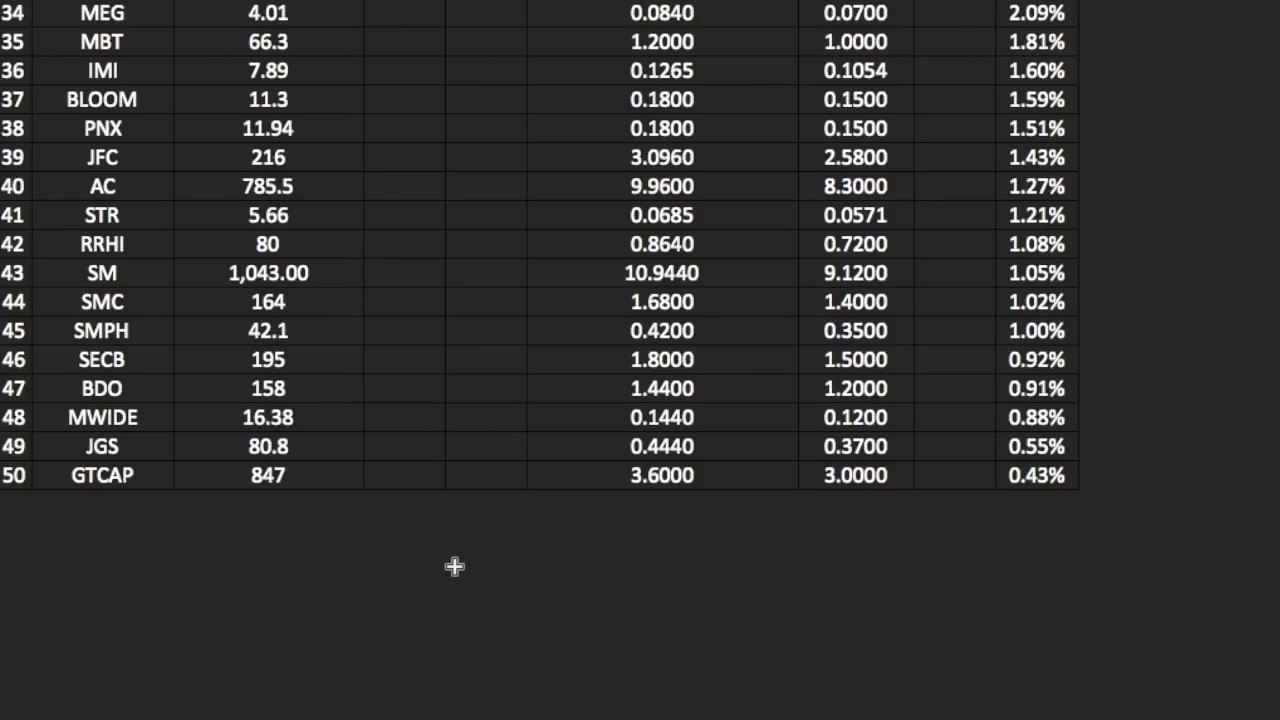
pyautogui.scroll(1, 454, 566)
pyautogui.scroll(1, 454, 566)
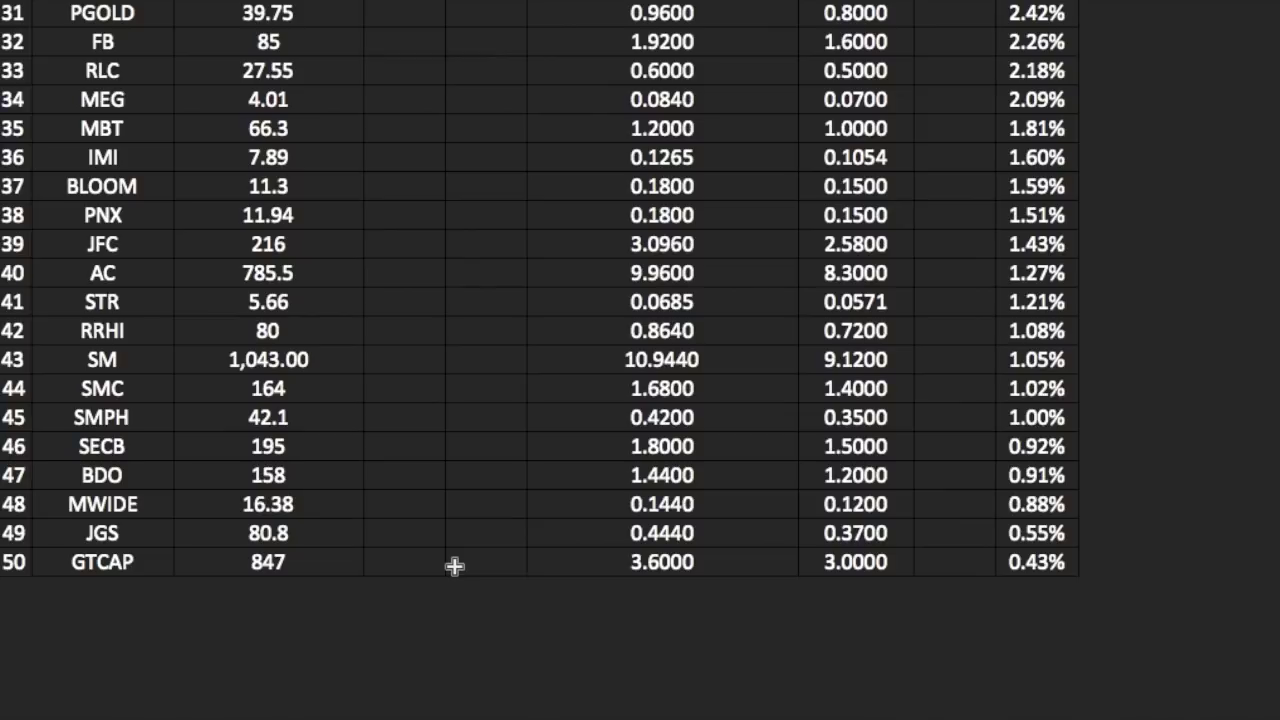
pyautogui.scroll(3, 454, 566)
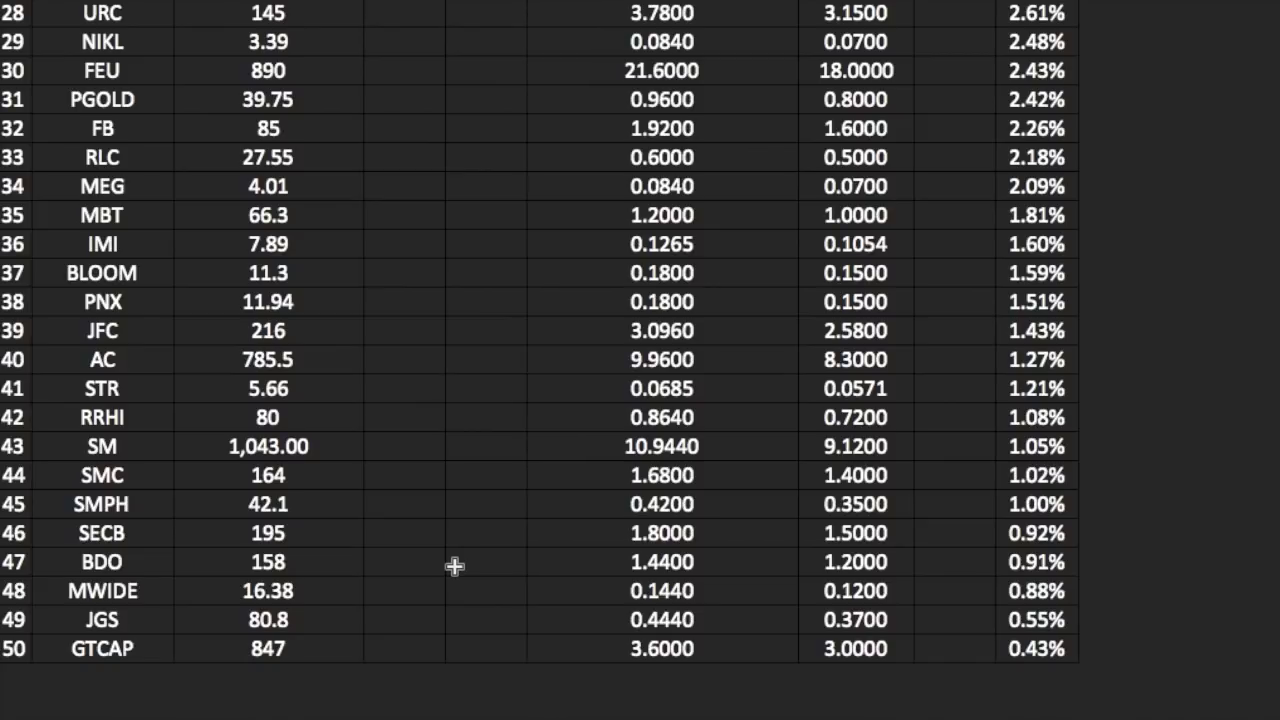
pyautogui.scroll(3, 454, 566)
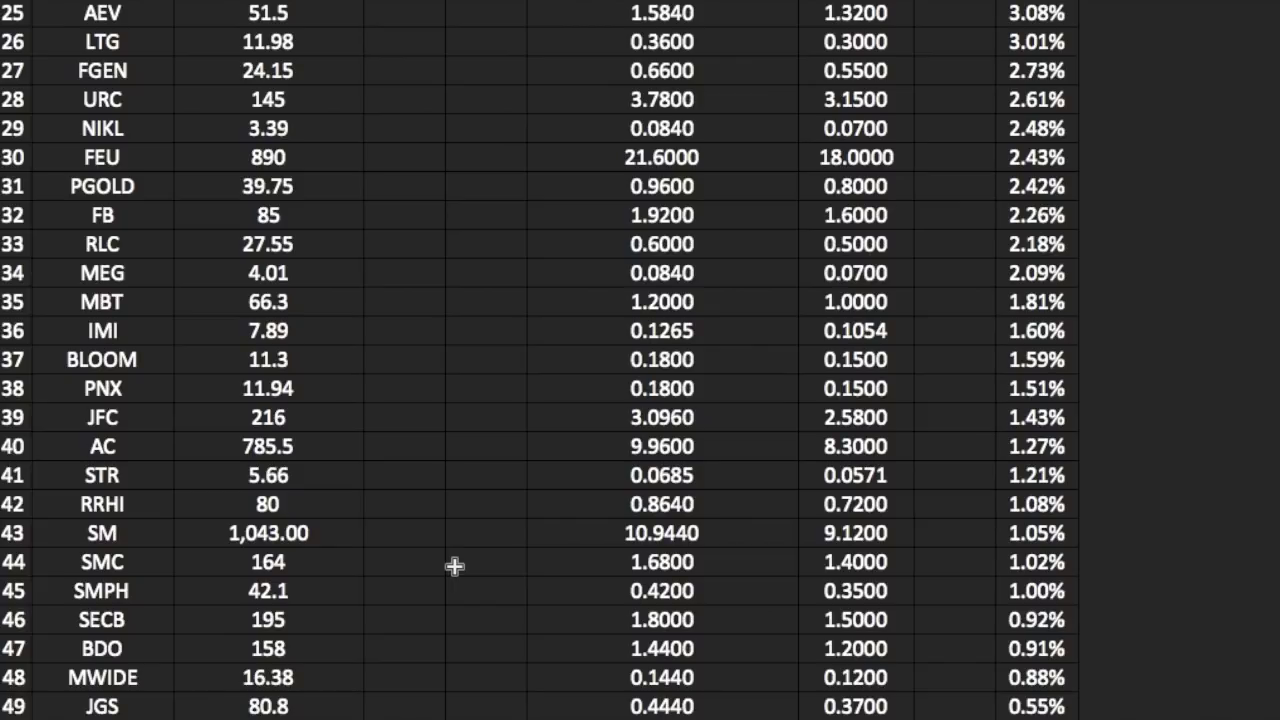
pyautogui.scroll(1, 455, 566)
pyautogui.scroll(2, 455, 566)
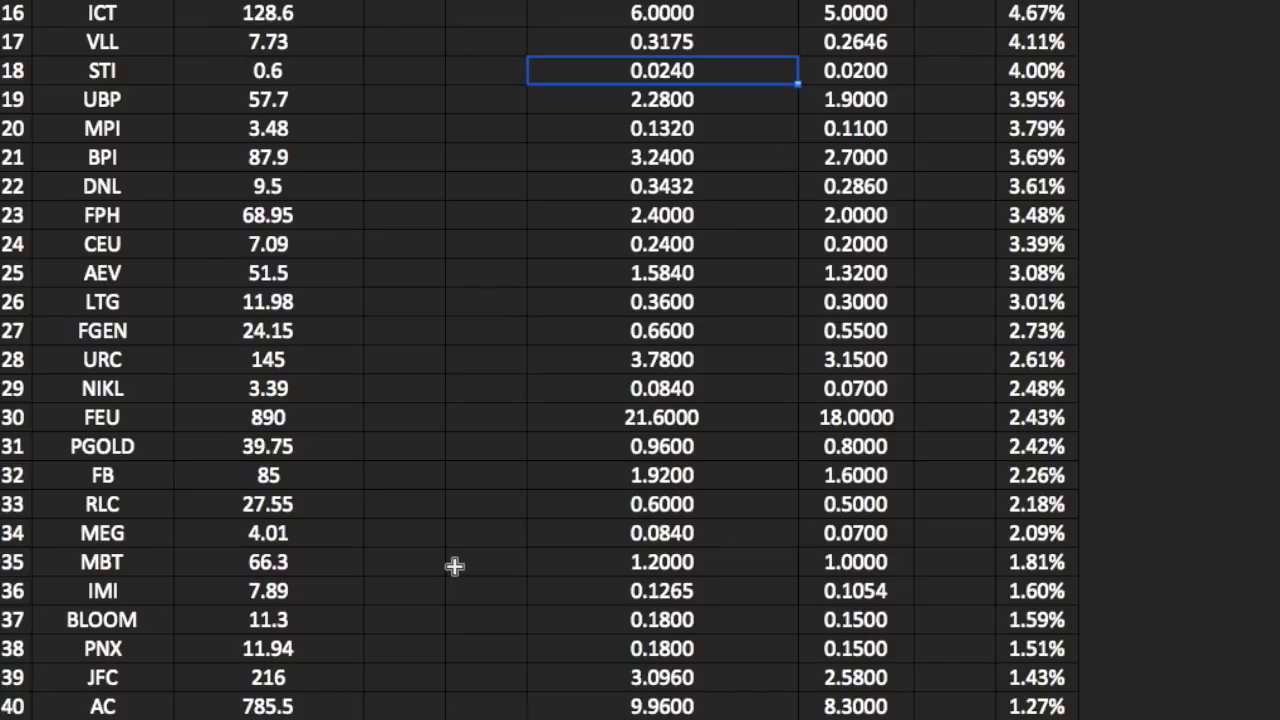
pyautogui.scroll(2, 454, 566)
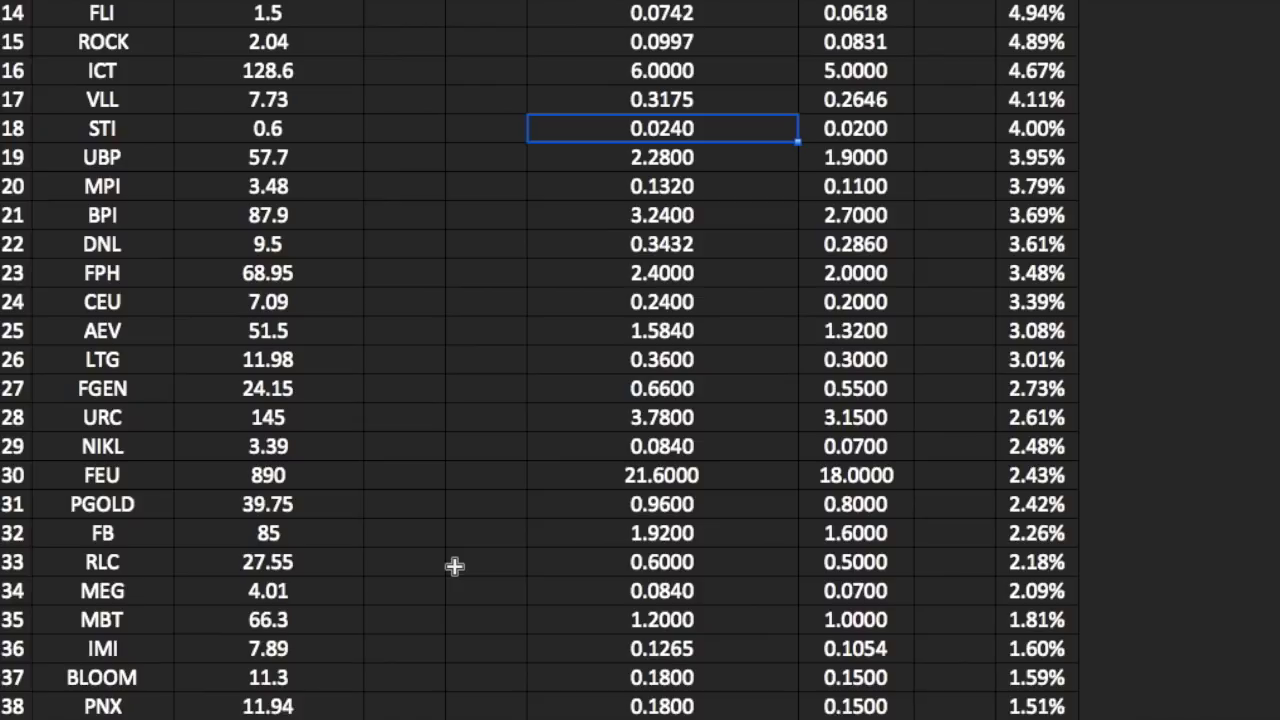
pyautogui.scroll(3, 454, 566)
pyautogui.scroll(4, 454, 566)
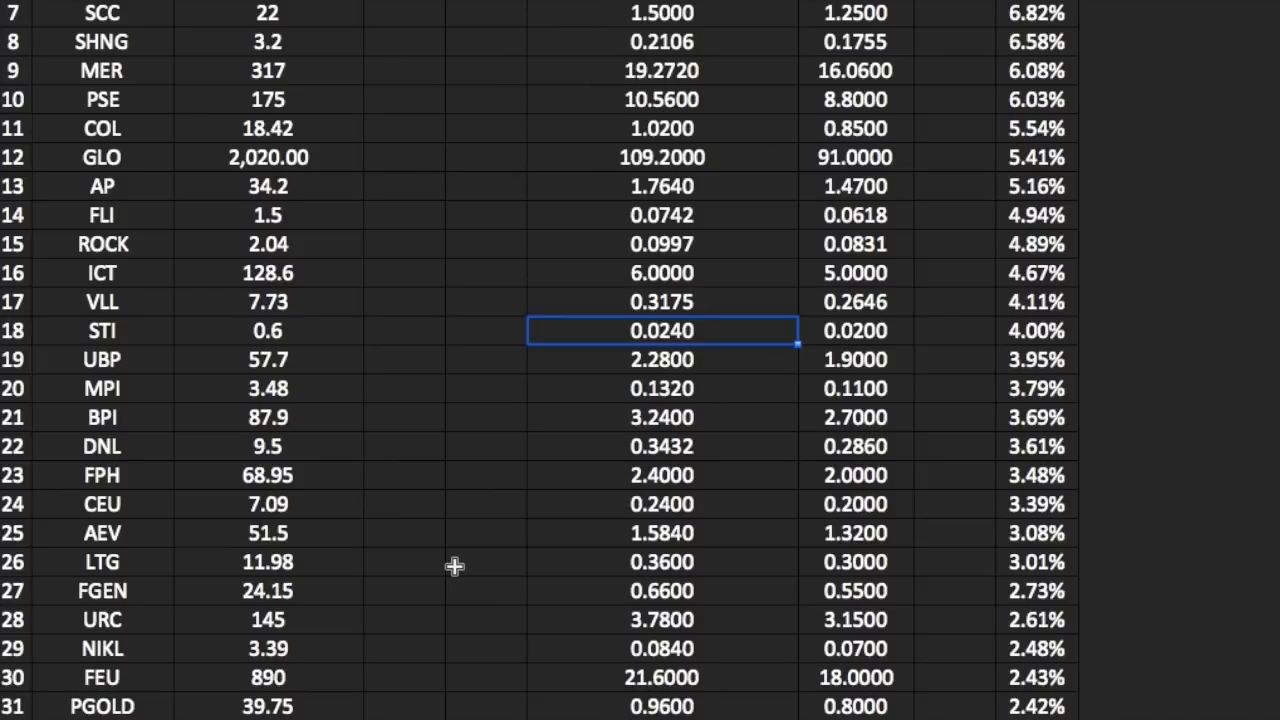
pyautogui.scroll(1, 454, 566)
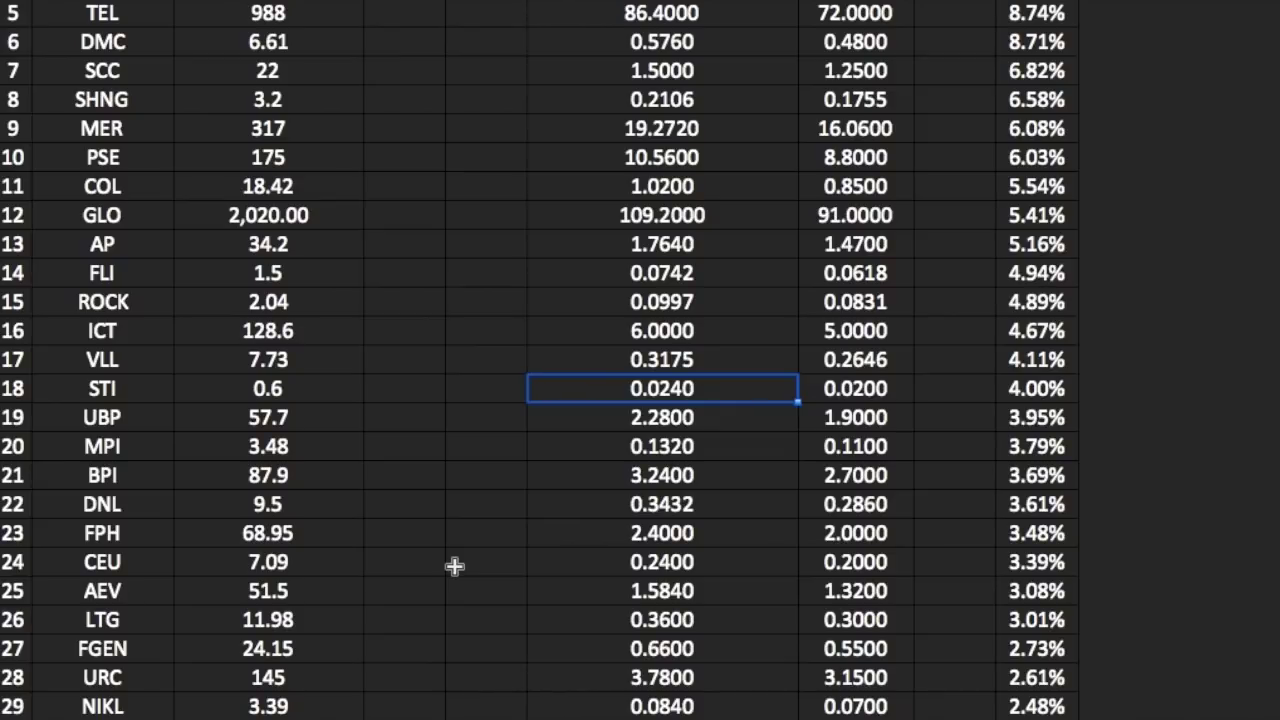
pyautogui.scroll(1, 454, 566)
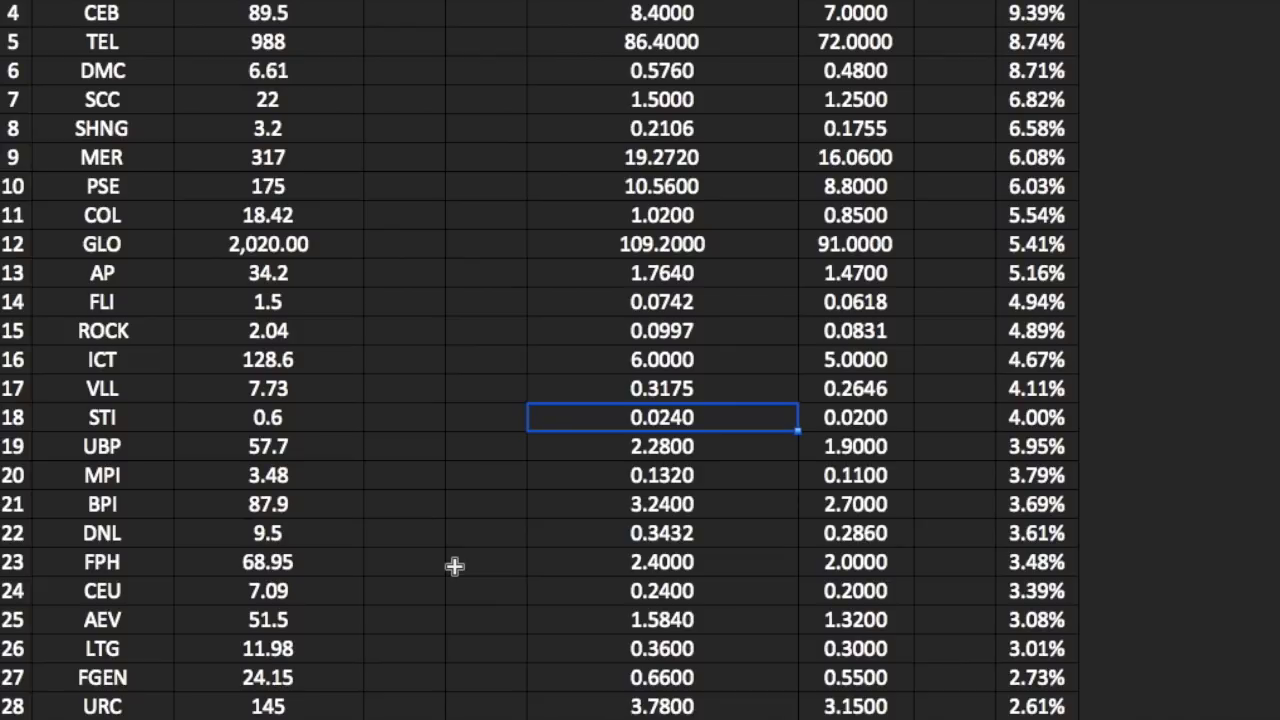
pyautogui.scroll(1, 454, 566)
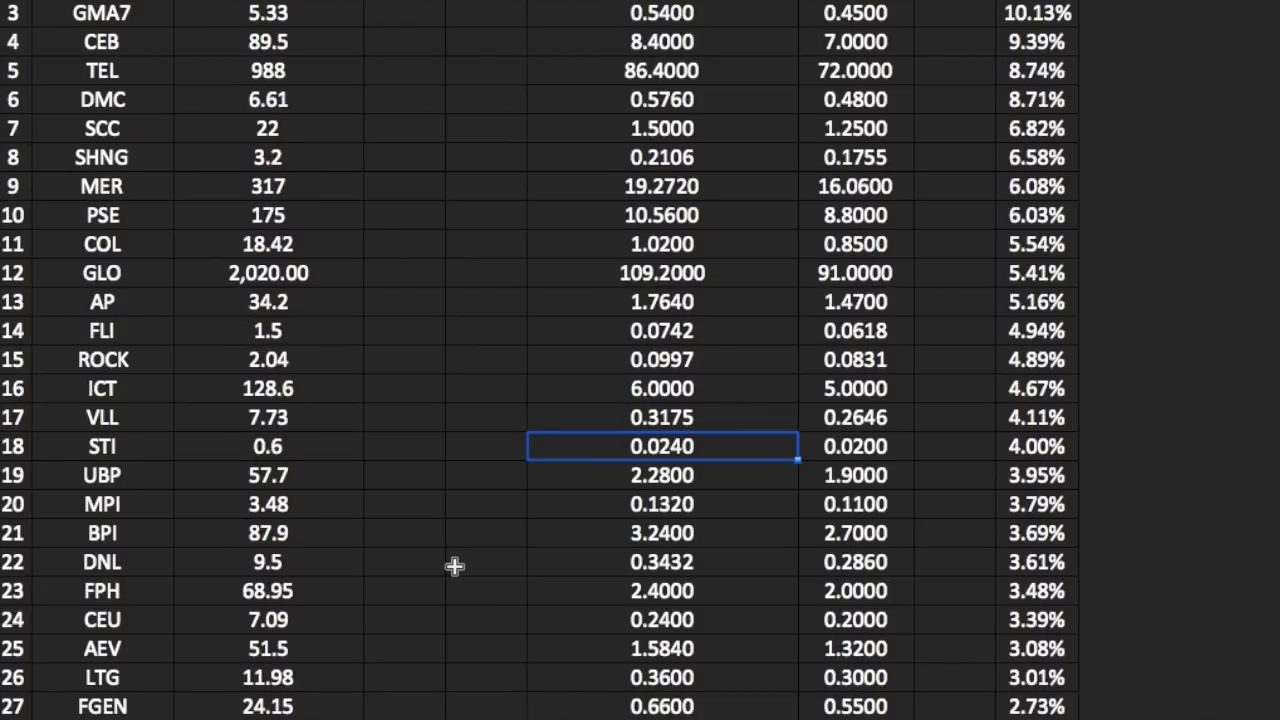
pyautogui.scroll(2, 454, 566)
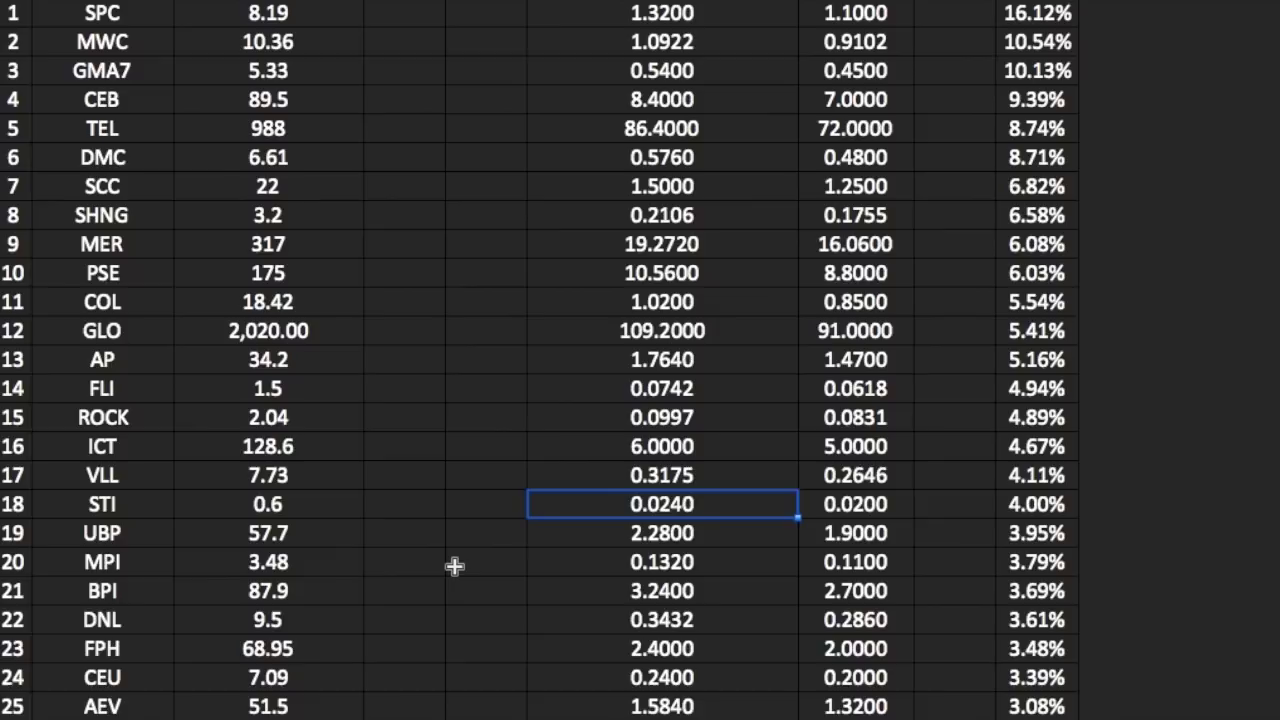
pyautogui.scroll(3, 454, 566)
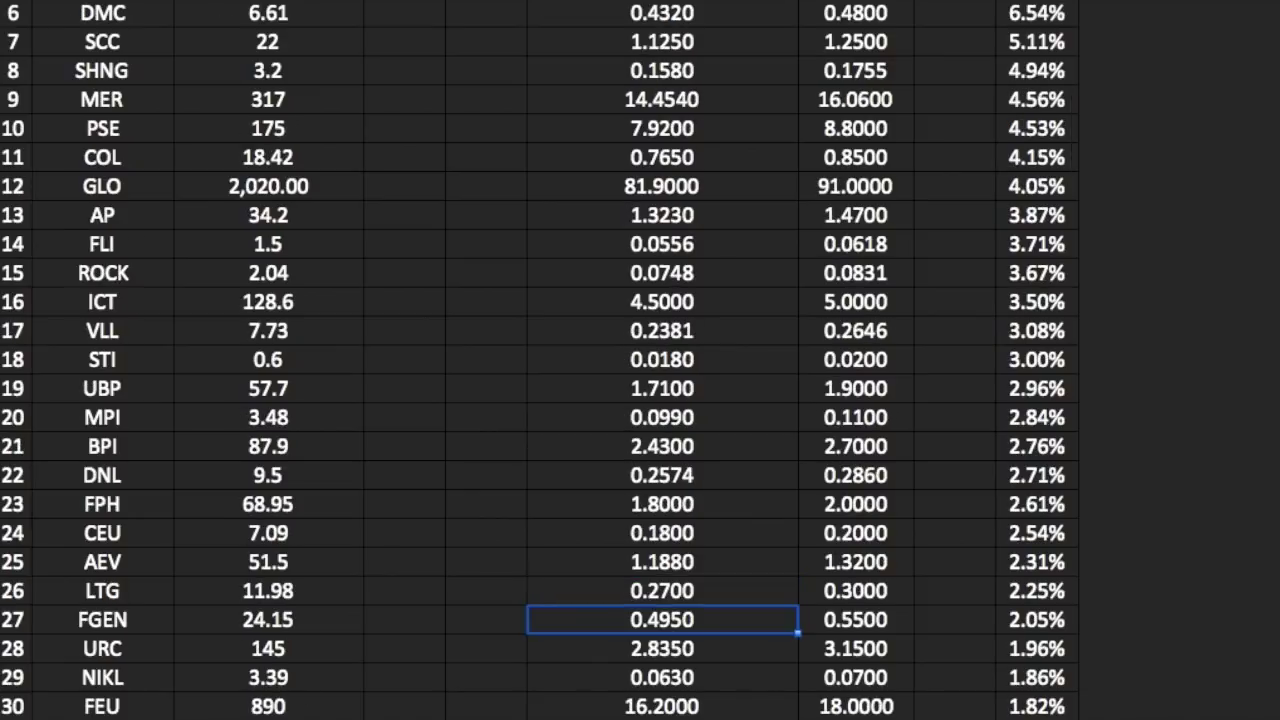
# Inspect the reduced-dividend scenario across the stock table, going down to rank 50 and back up to the highest-yielding stocks
pyautogui.scroll(-10, 331, 646)
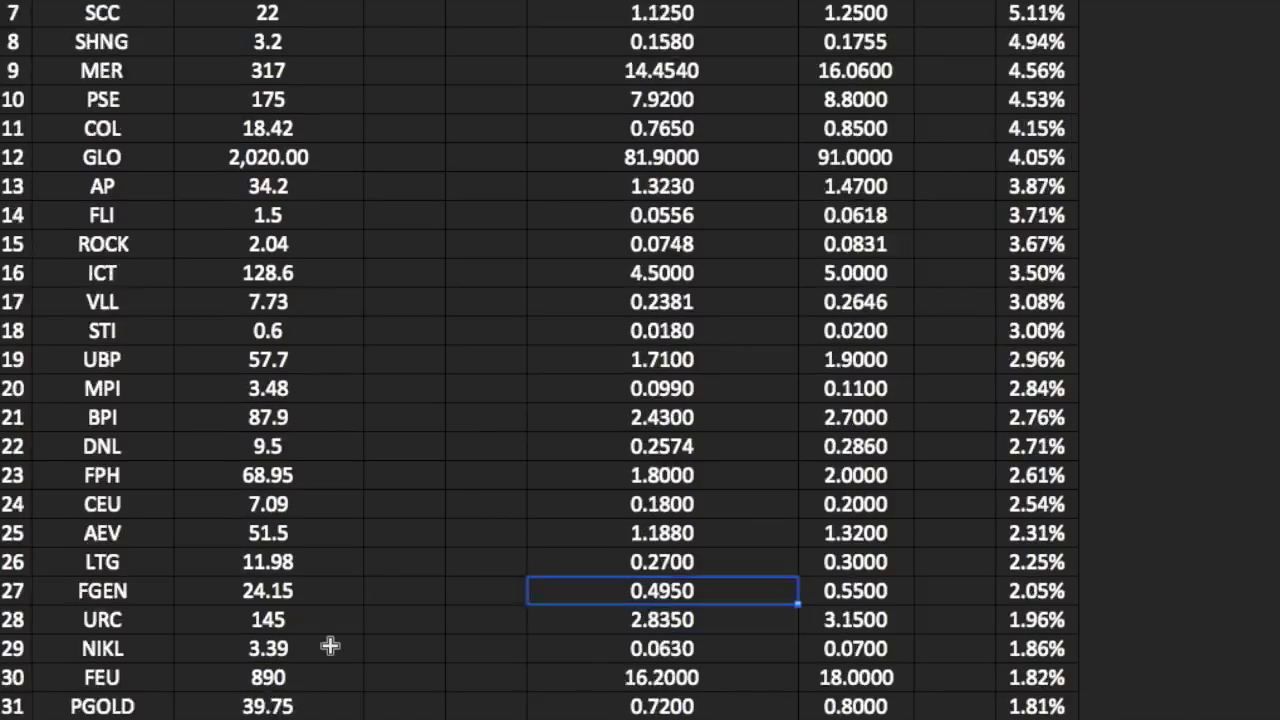
pyautogui.scroll(-5, 331, 646)
pyautogui.scroll(3, 331, 646)
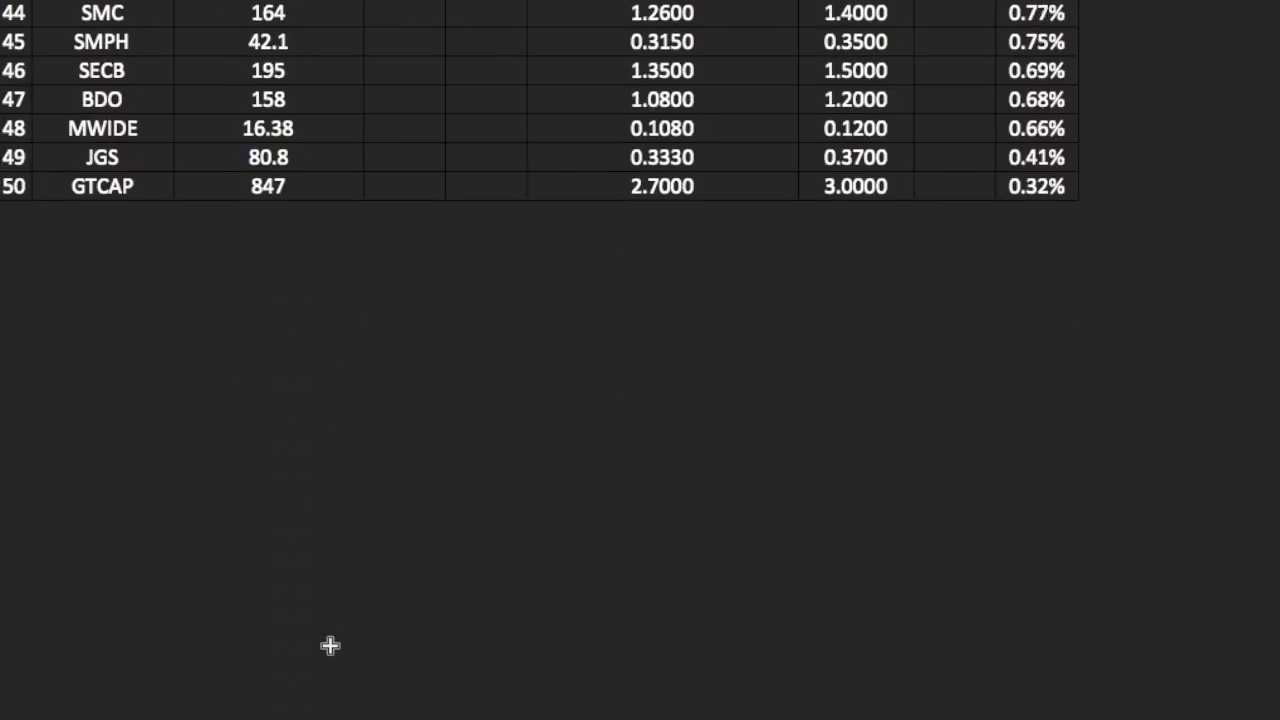
pyautogui.scroll(3, 331, 646)
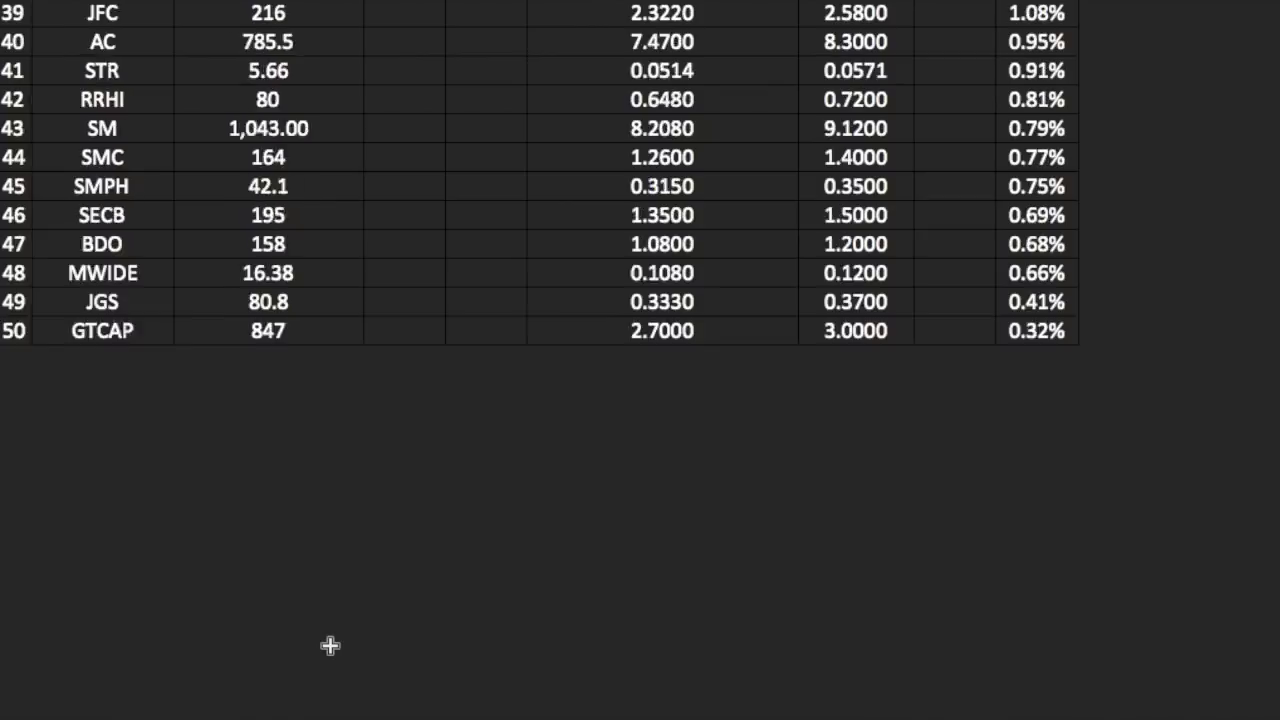
pyautogui.scroll(1, 331, 646)
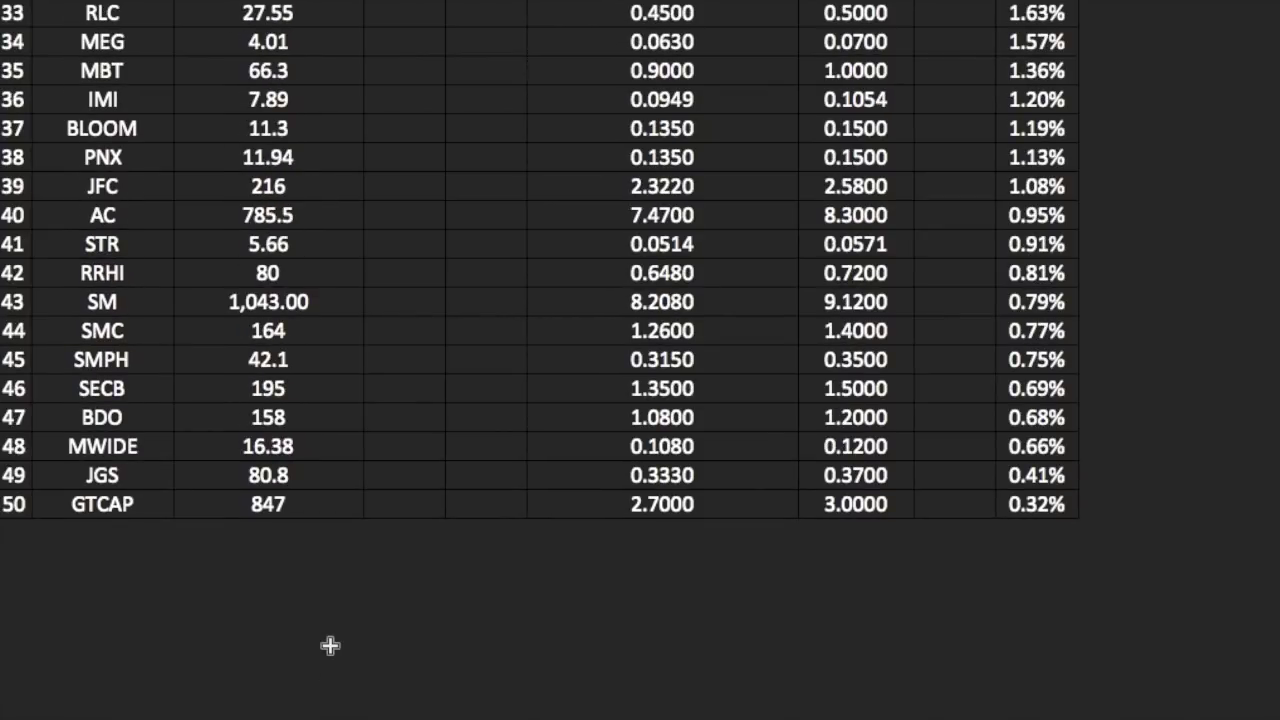
pyautogui.scroll(1, 330, 646)
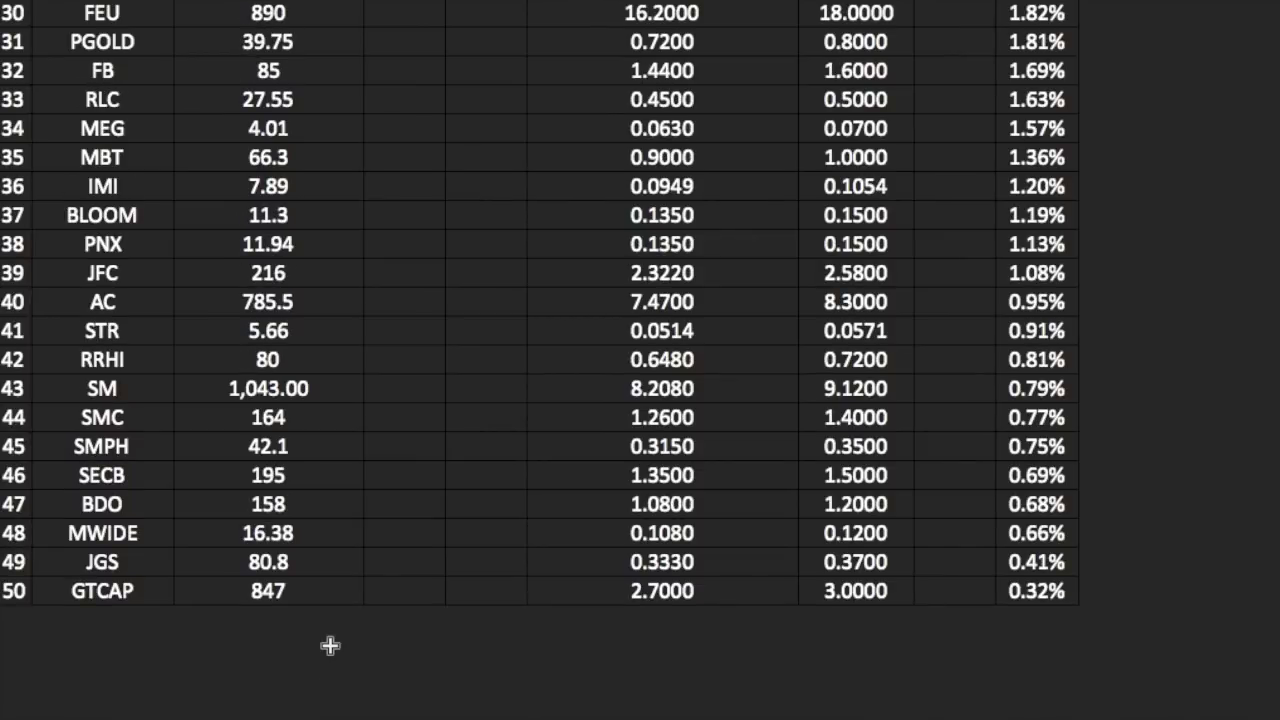
pyautogui.scroll(1, 330, 646)
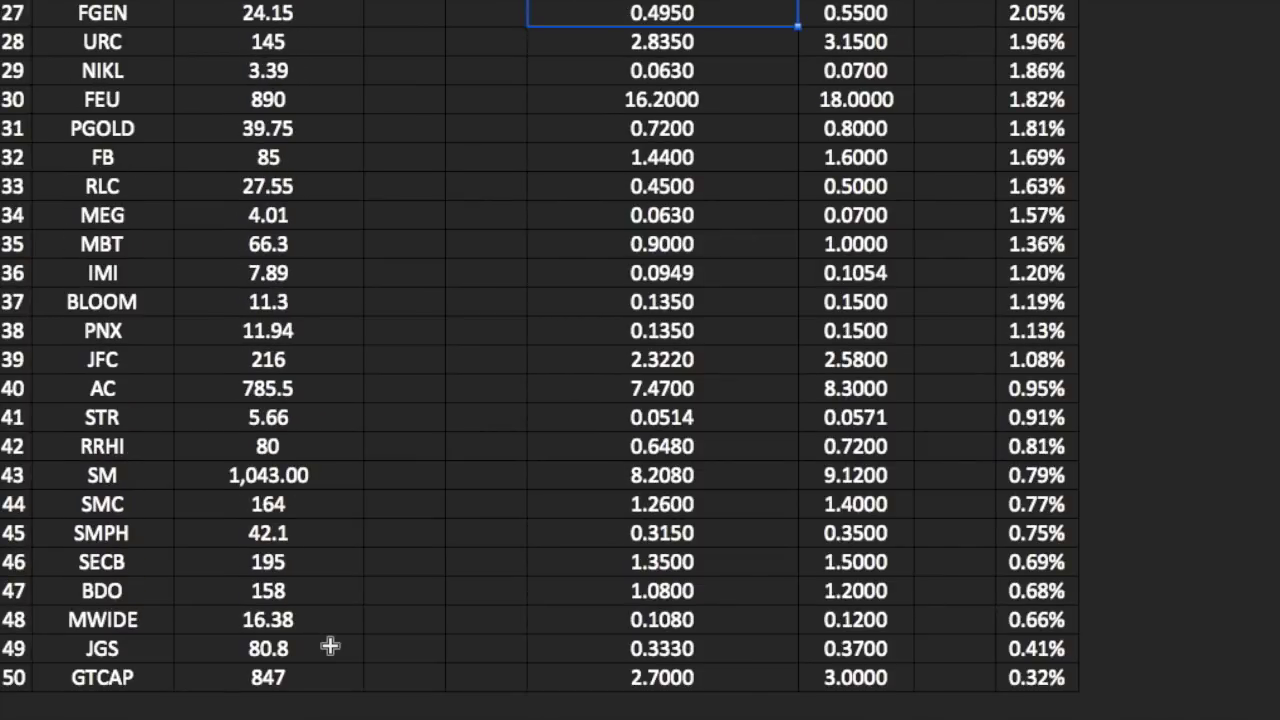
pyautogui.scroll(3, 330, 646)
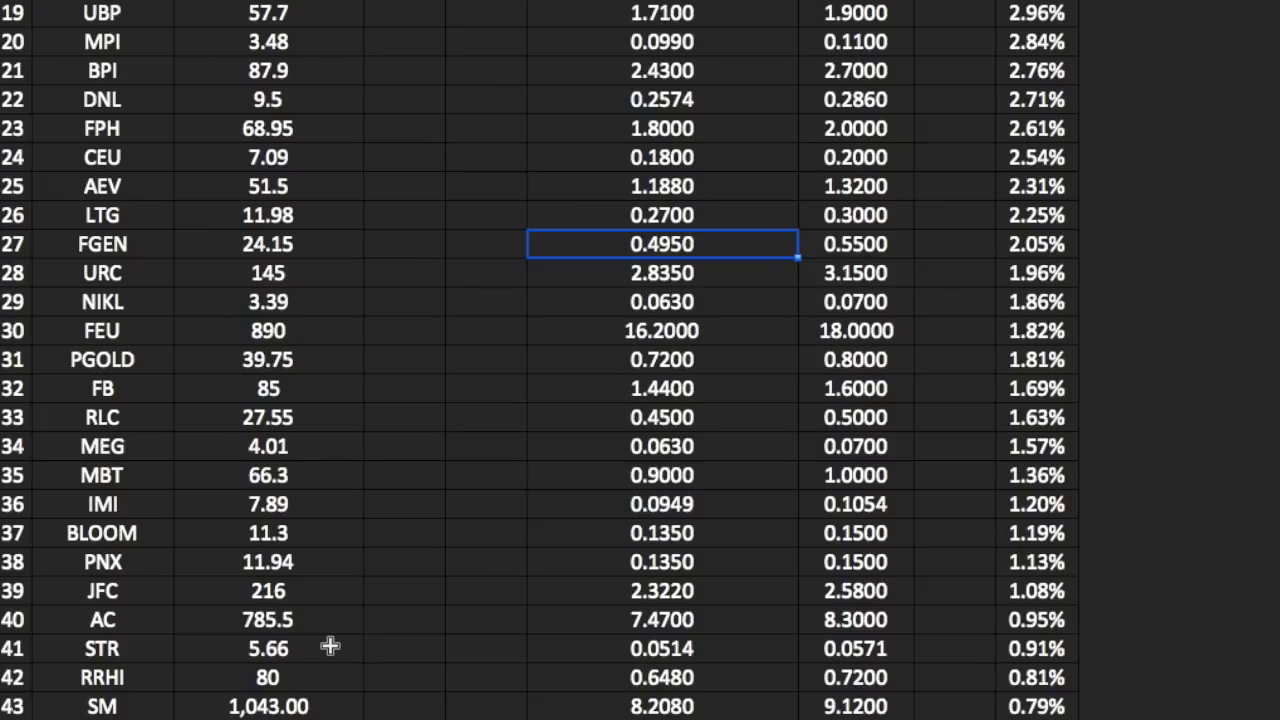
pyautogui.scroll(6, 330, 646)
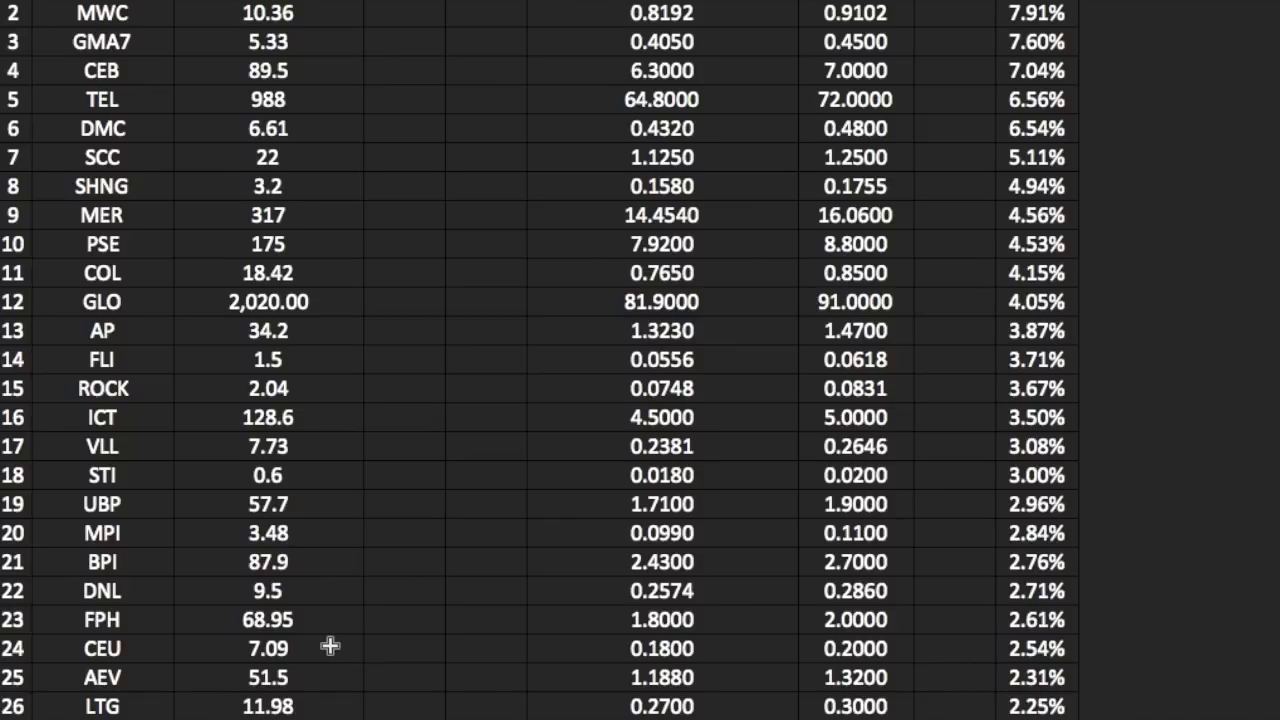
pyautogui.scroll(2, 330, 646)
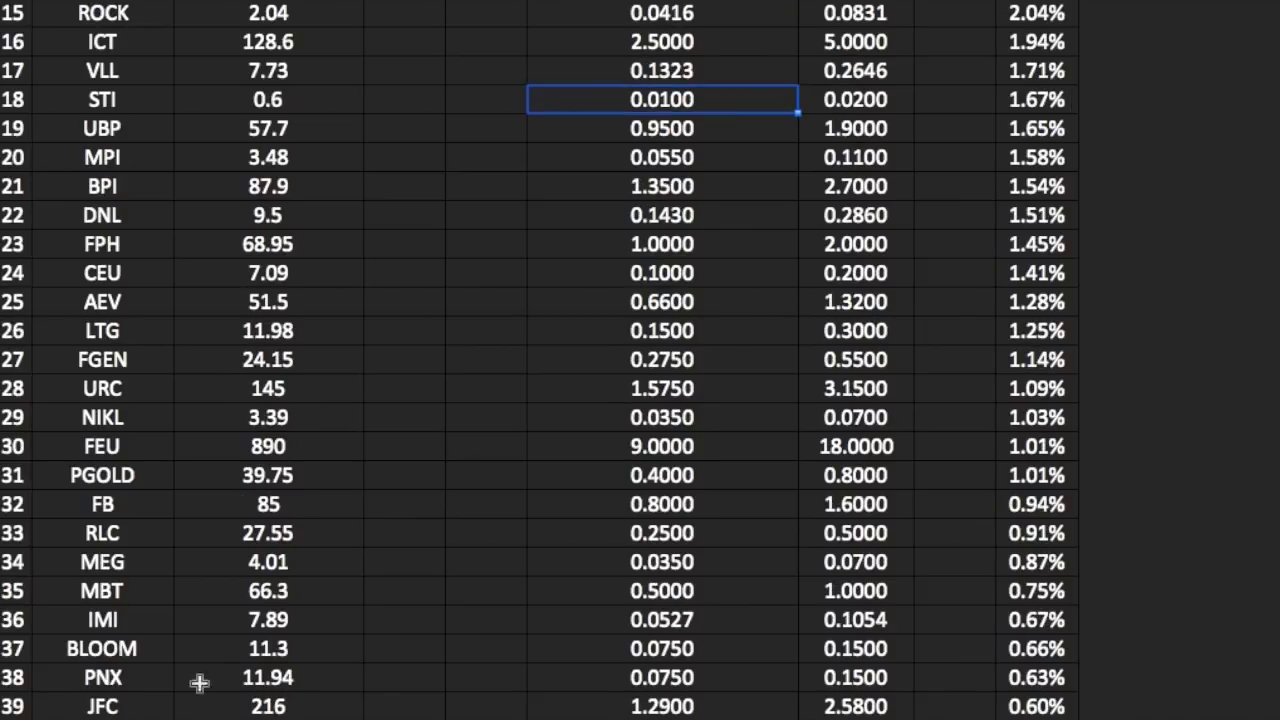
# Examine the dividends and yields of the lower-ranked stocks in the reduced-dividend scenario, from GTCAP at rank 50 up to VLL at rank 17
pyautogui.scroll(-15, 237, 611)
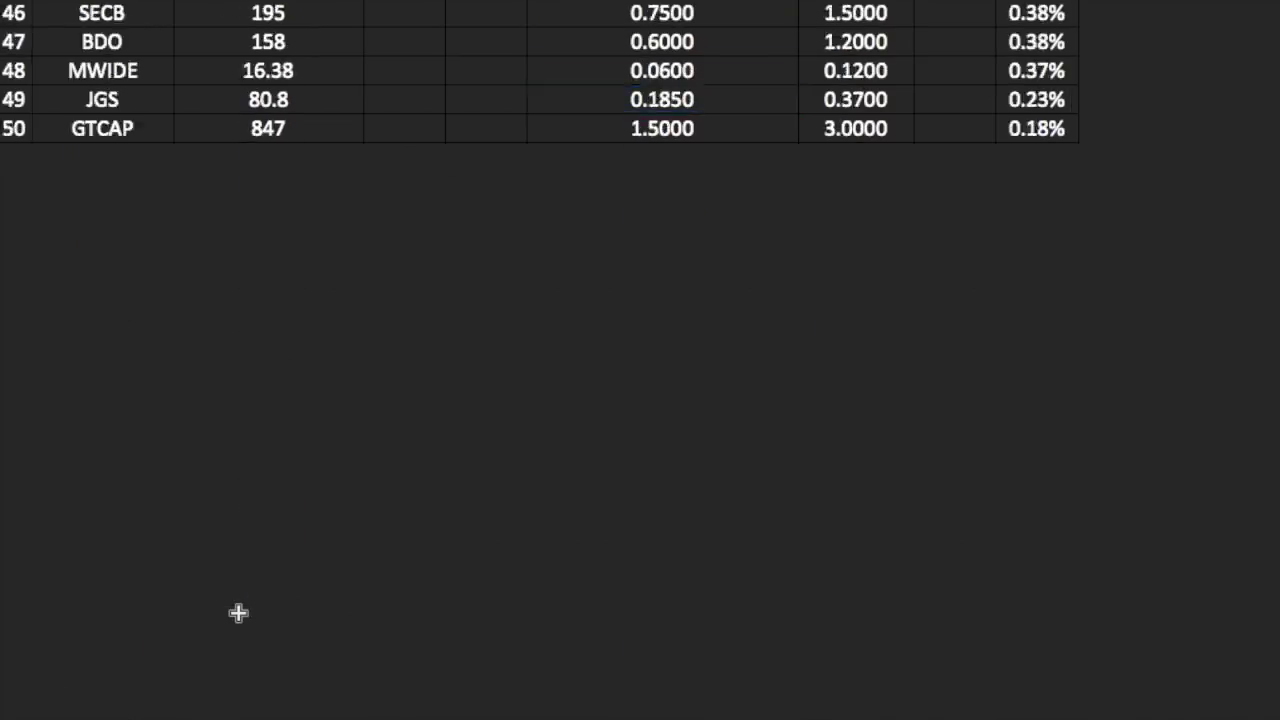
pyautogui.scroll(10, 237, 611)
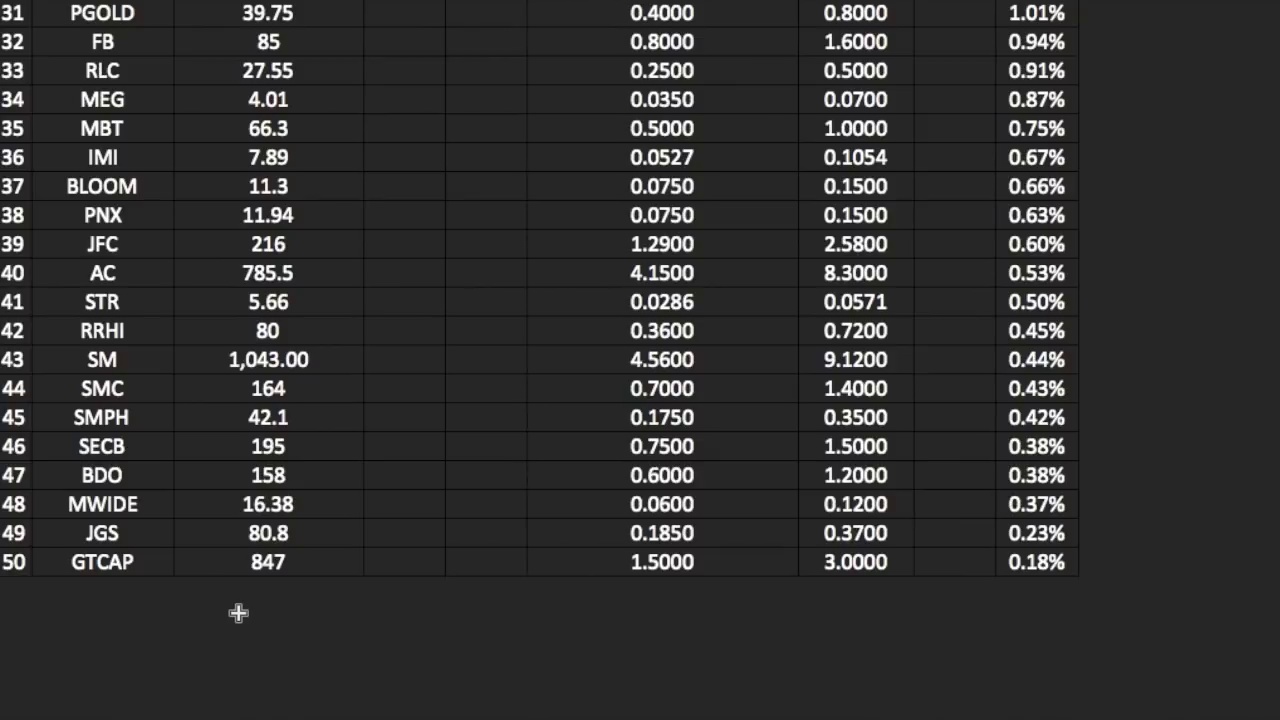
pyautogui.scroll(1, 238, 613)
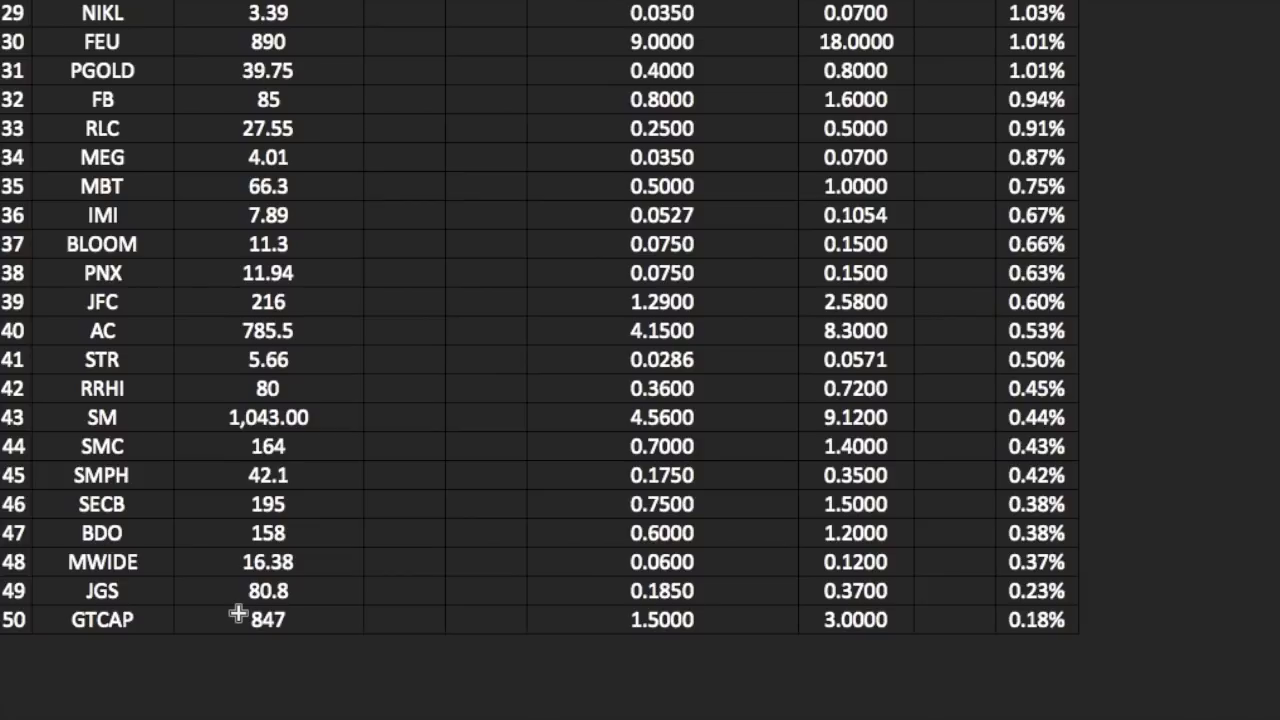
pyautogui.scroll(1, 238, 613)
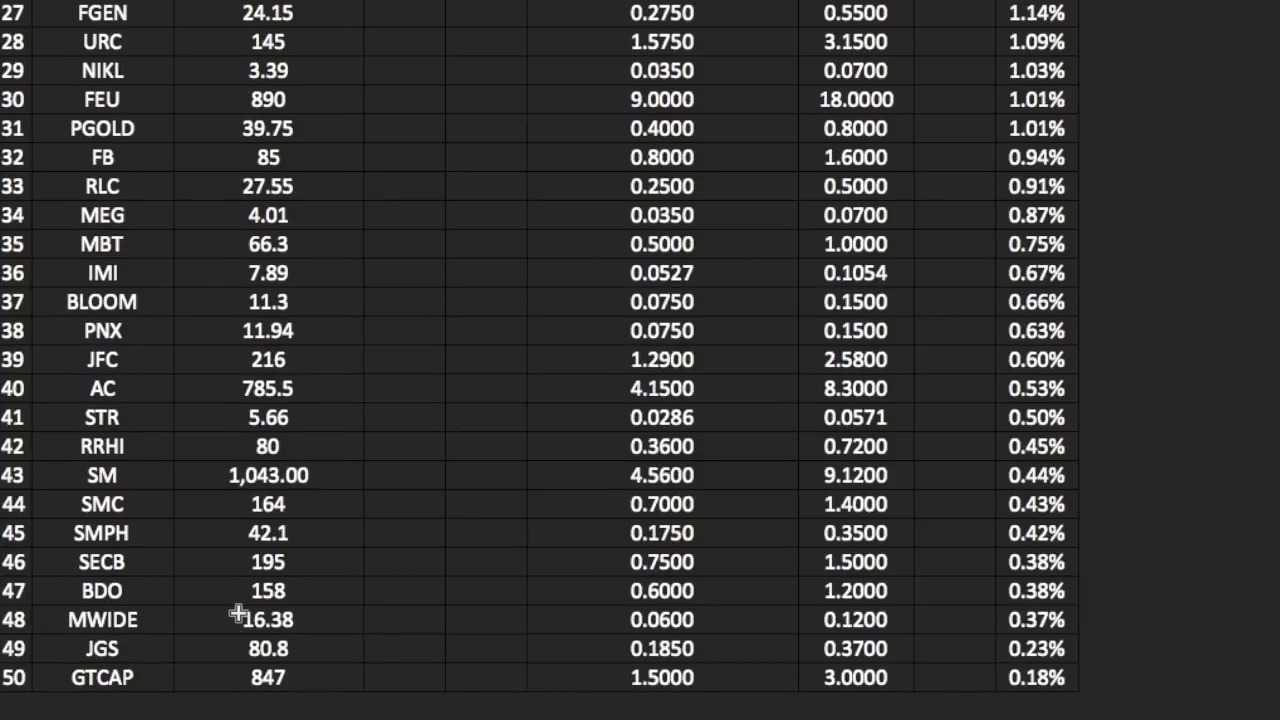
pyautogui.scroll(1, 238, 613)
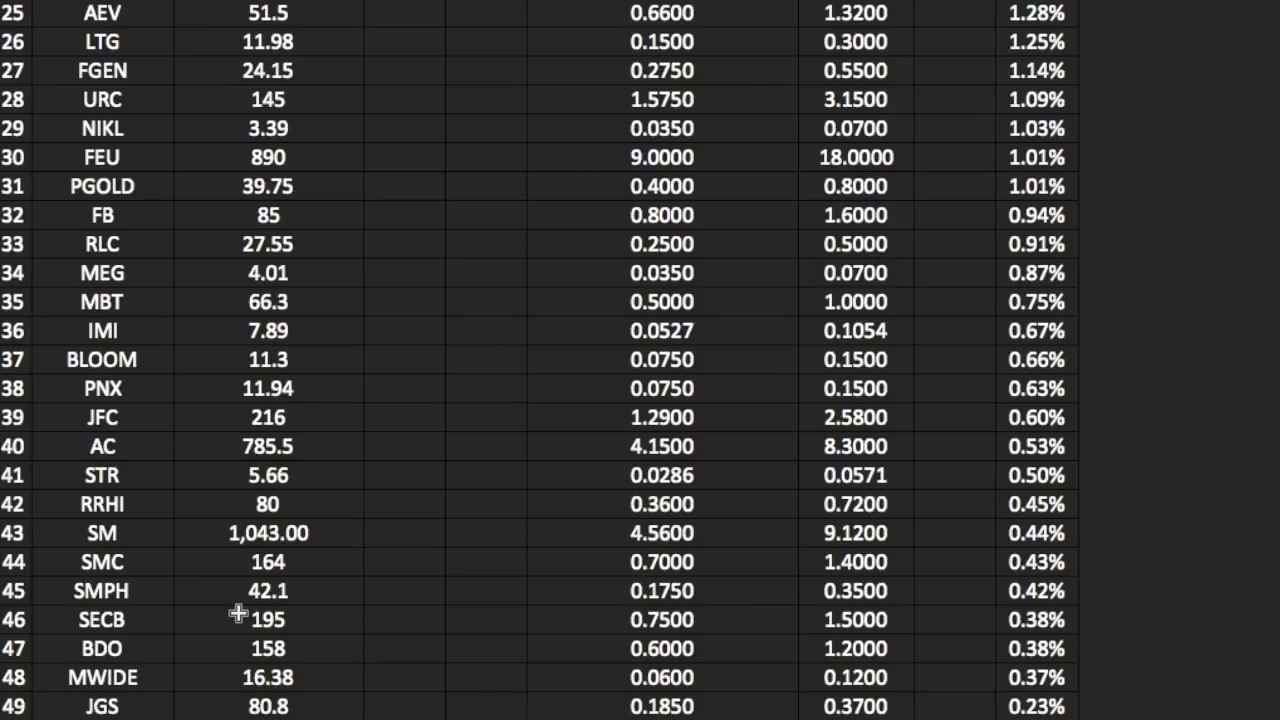
pyautogui.scroll(1, 238, 614)
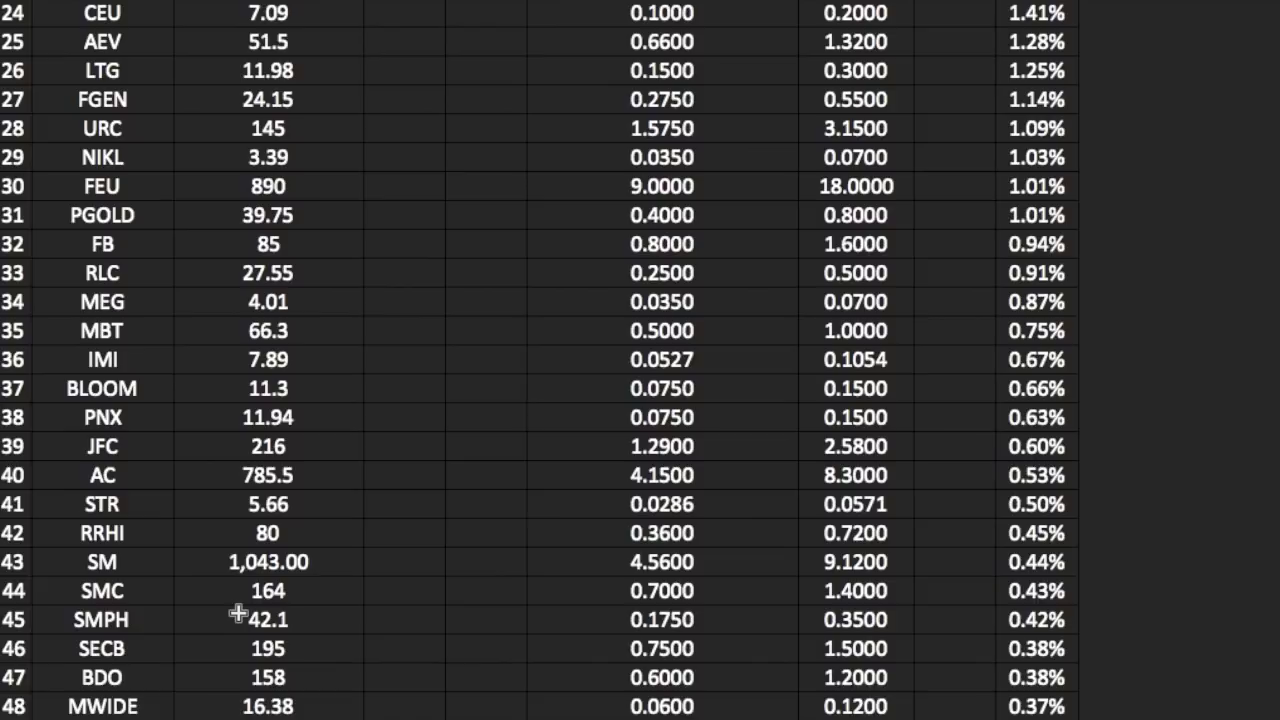
pyautogui.scroll(1, 238, 614)
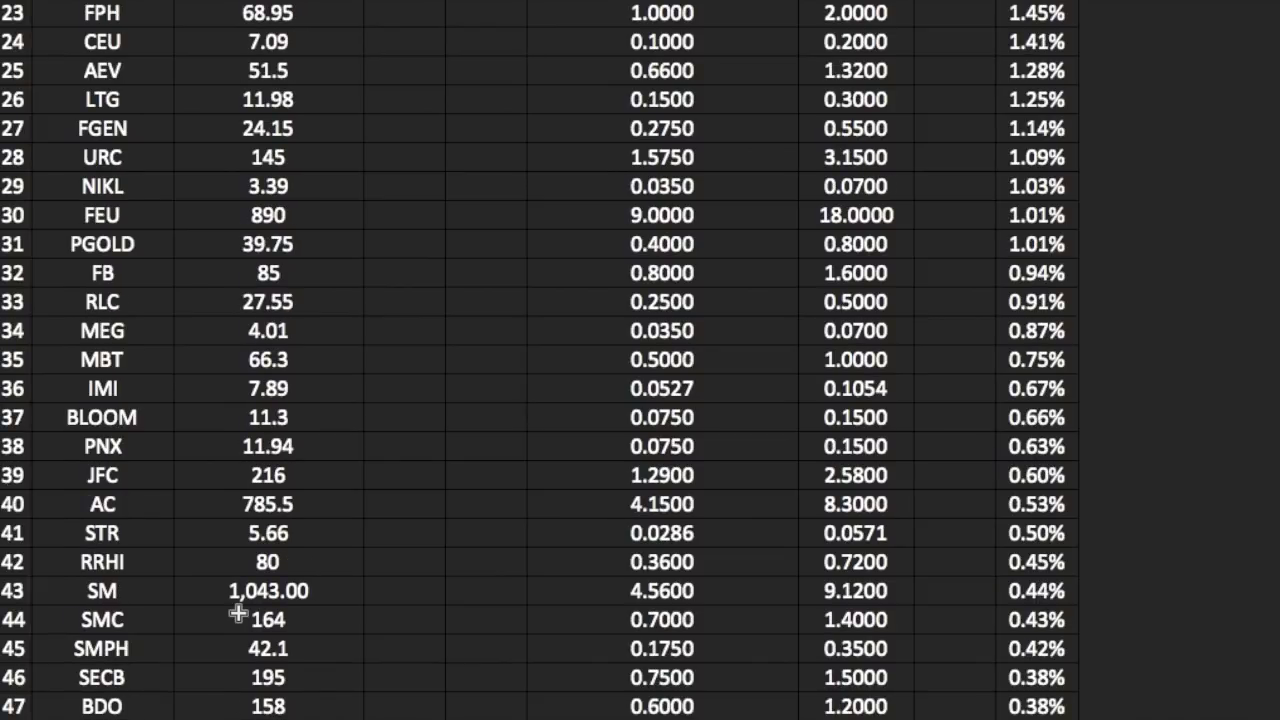
pyautogui.scroll(1, 238, 614)
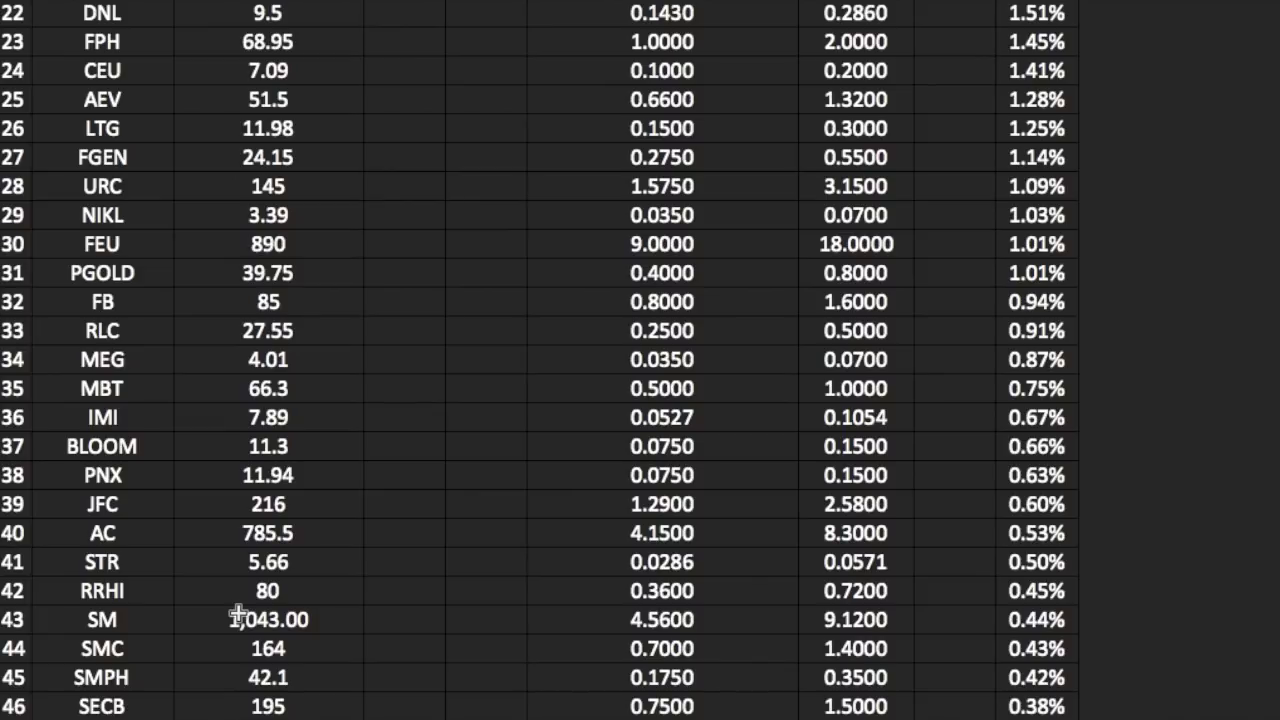
pyautogui.scroll(2, 238, 614)
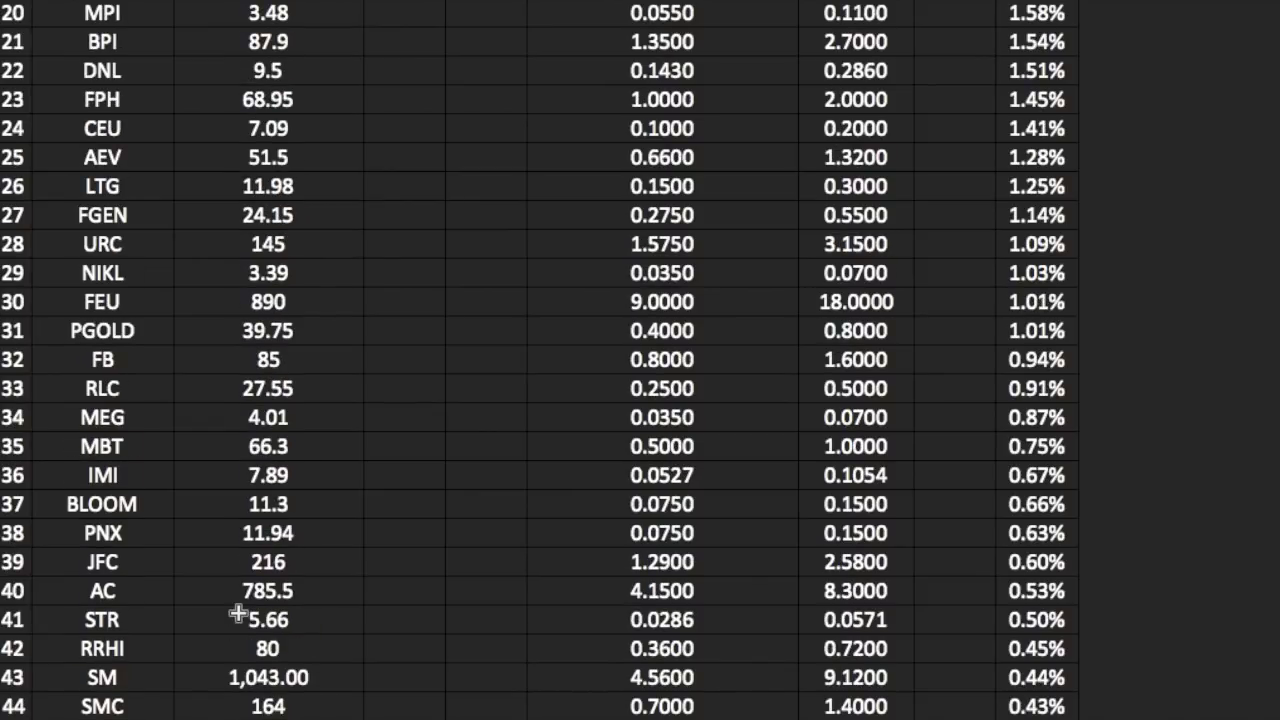
pyautogui.scroll(2, 238, 614)
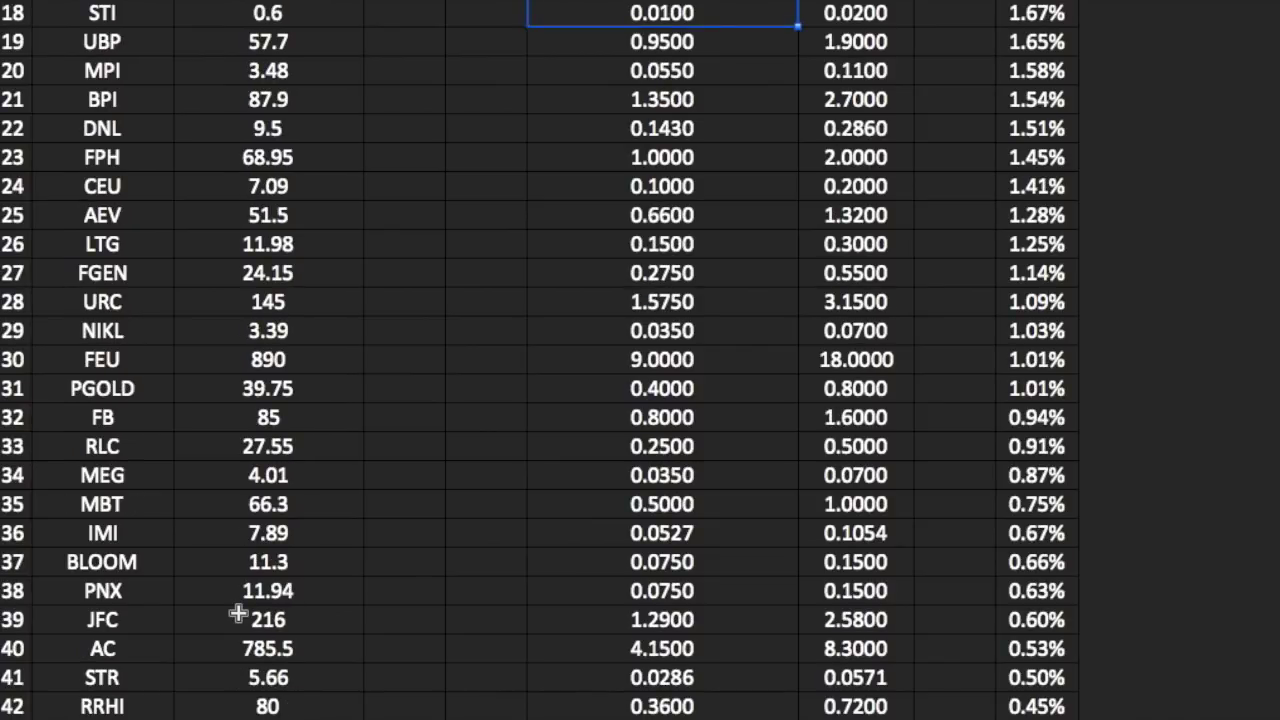
pyautogui.scroll(1, 238, 614)
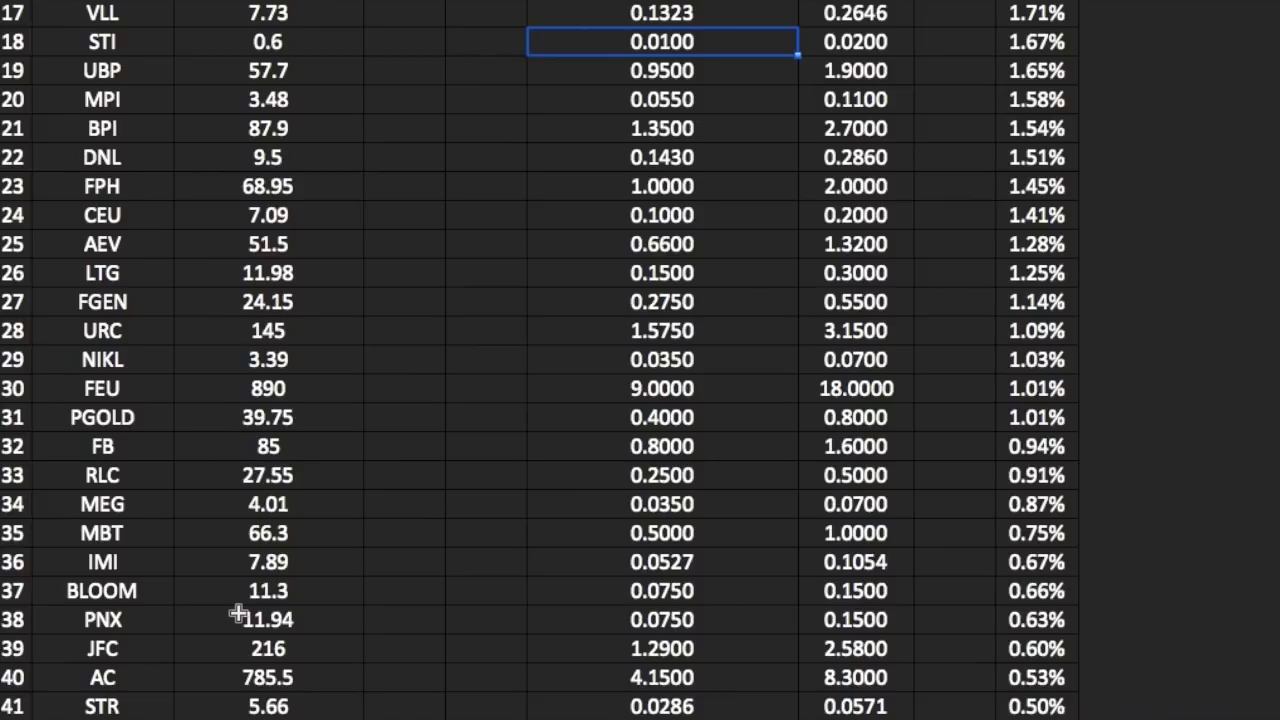
# Review the reduced-dividend yields of the higher-ranked stocks, from ICT at rank 16 up to SPC at rank 1
pyautogui.scroll(2, 238, 614)
pyautogui.scroll(1, 238, 614)
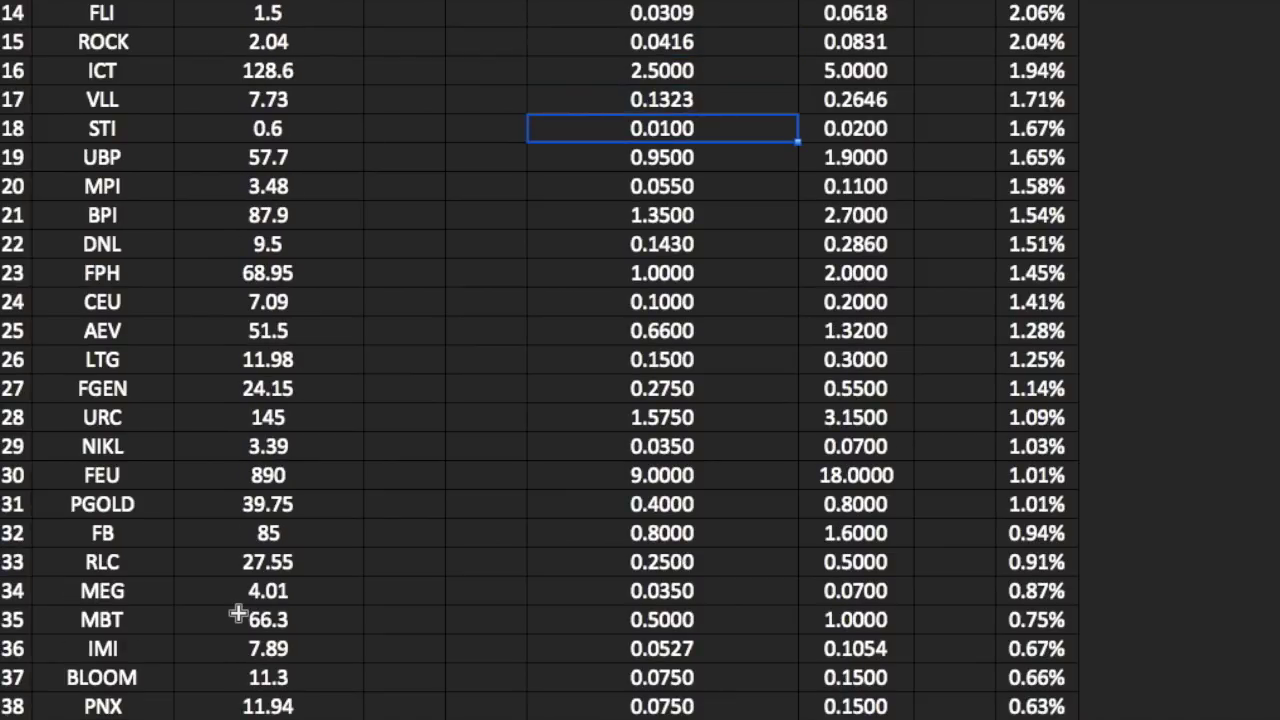
pyautogui.scroll(1, 238, 614)
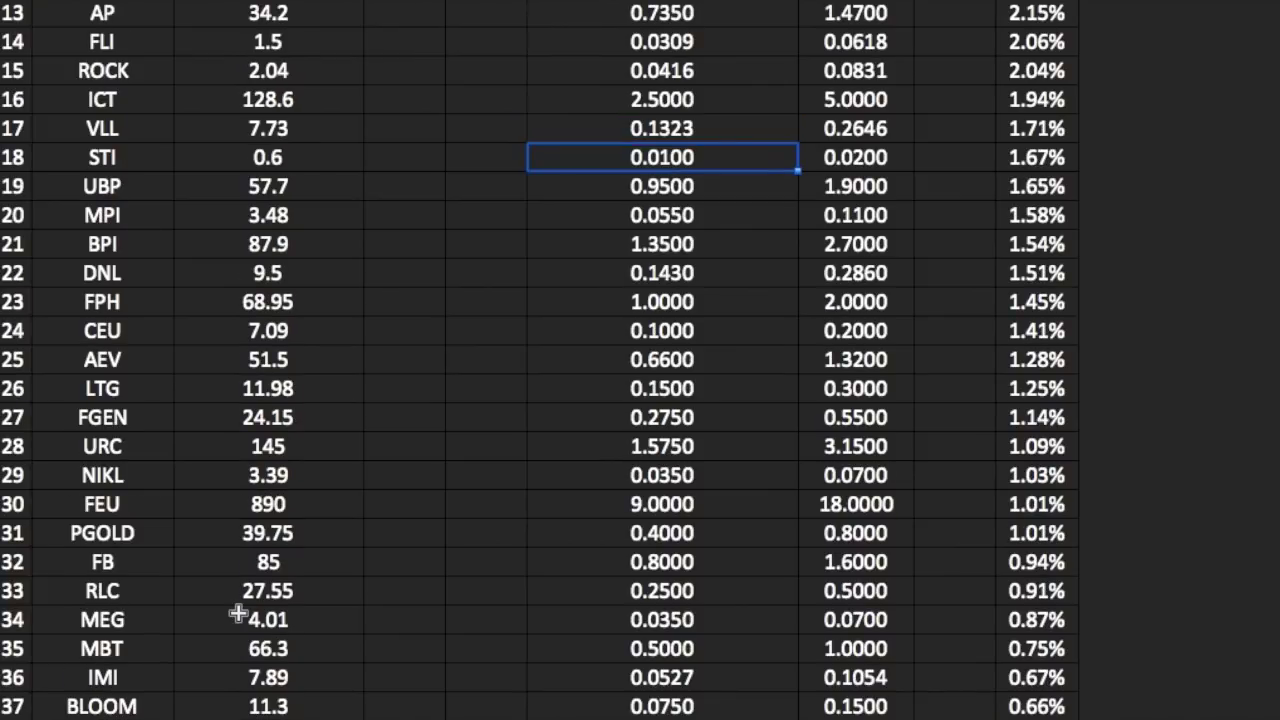
pyautogui.scroll(4, 238, 614)
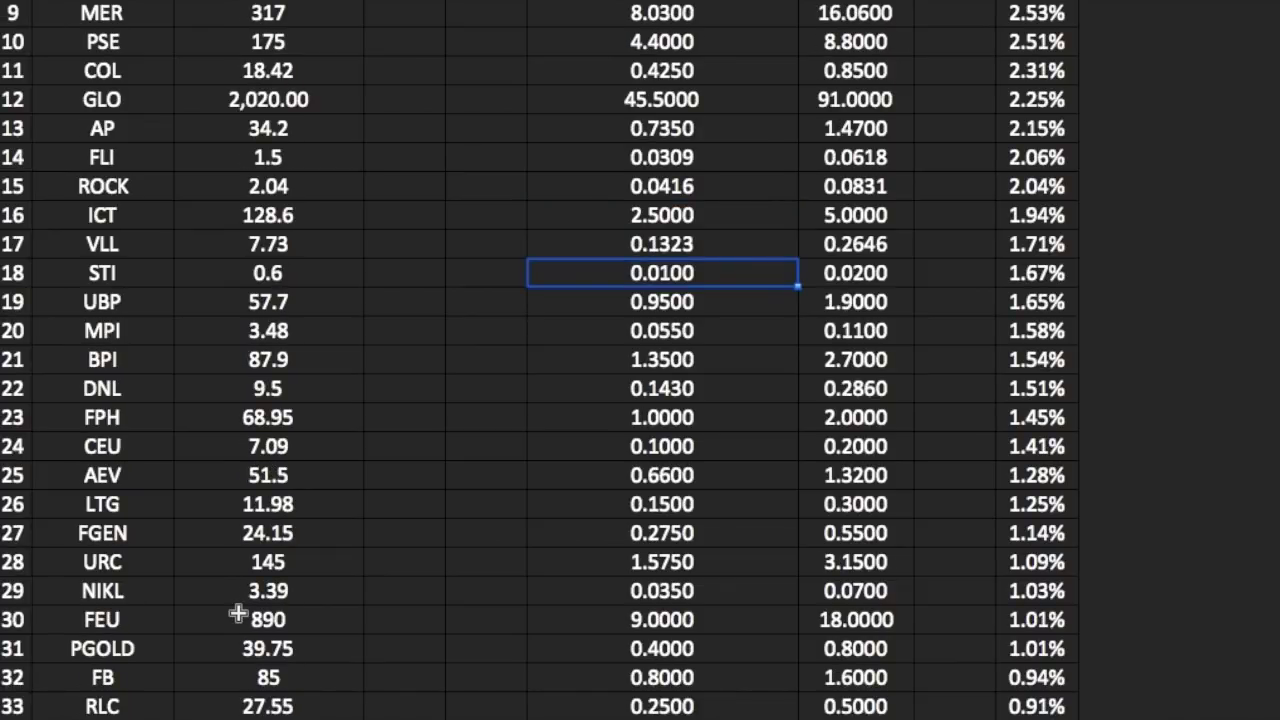
pyautogui.scroll(1, 238, 614)
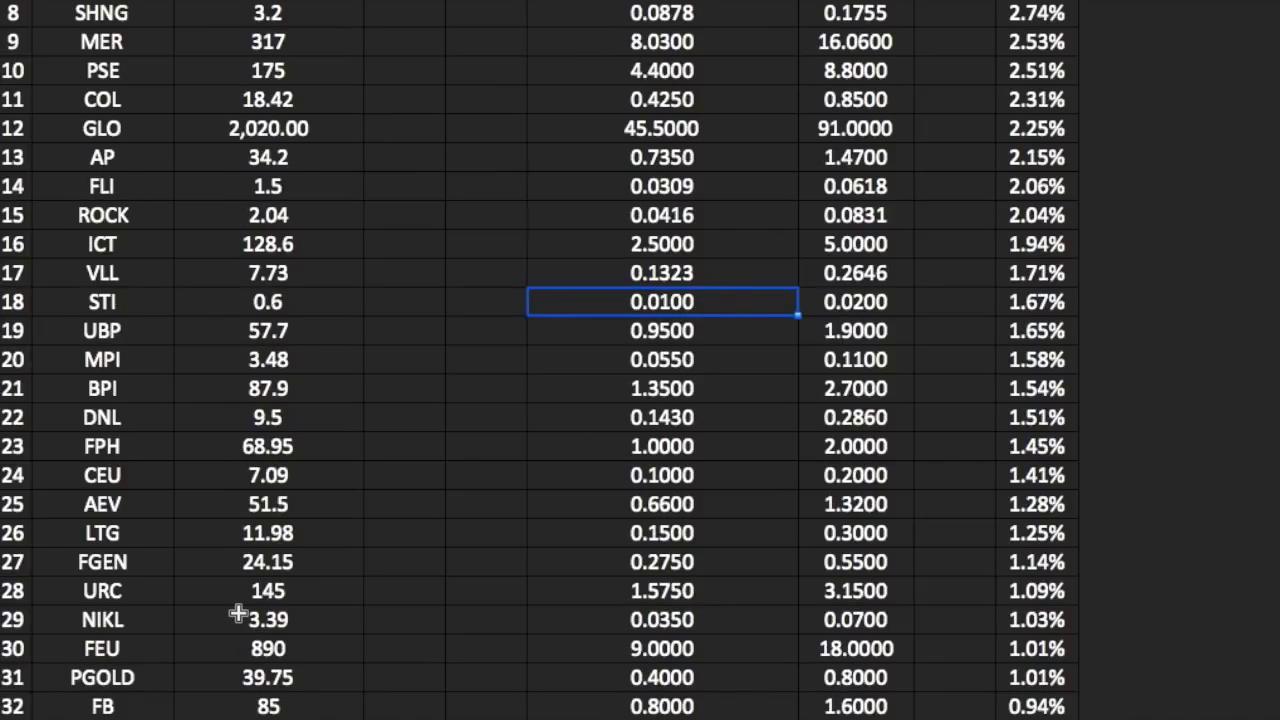
pyautogui.scroll(1, 238, 614)
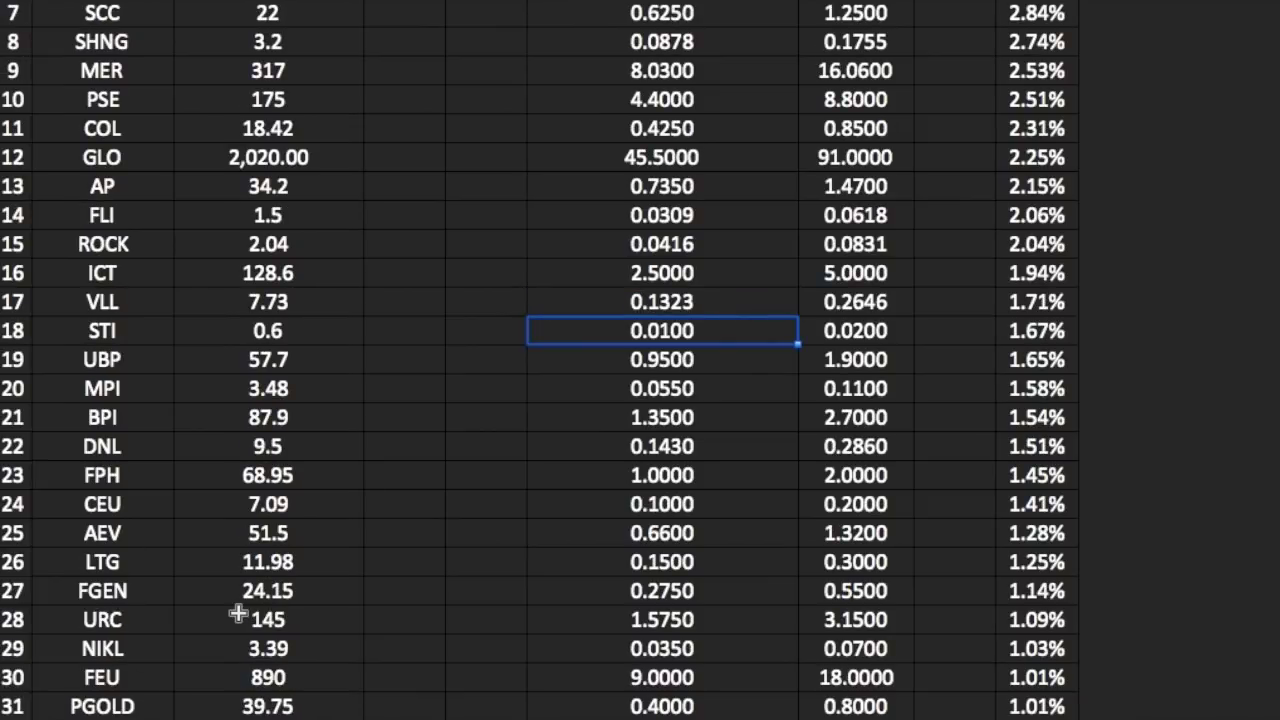
pyautogui.scroll(1, 238, 614)
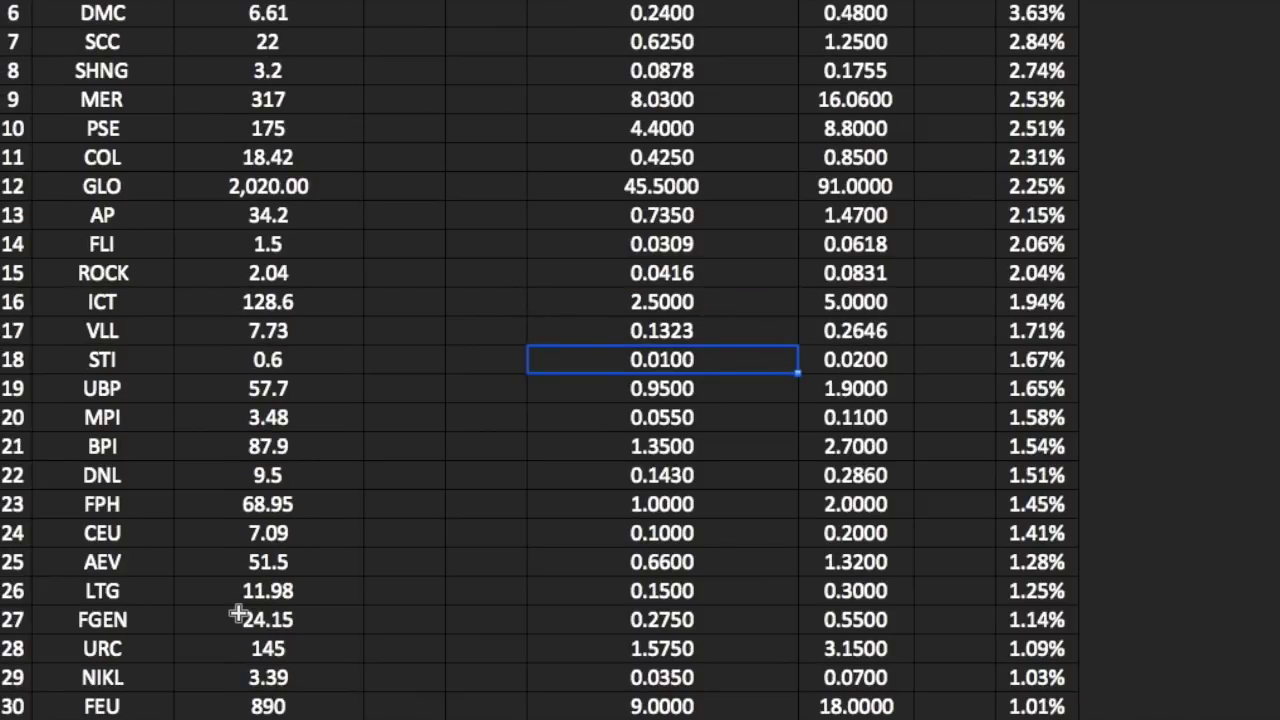
pyautogui.scroll(2, 238, 614)
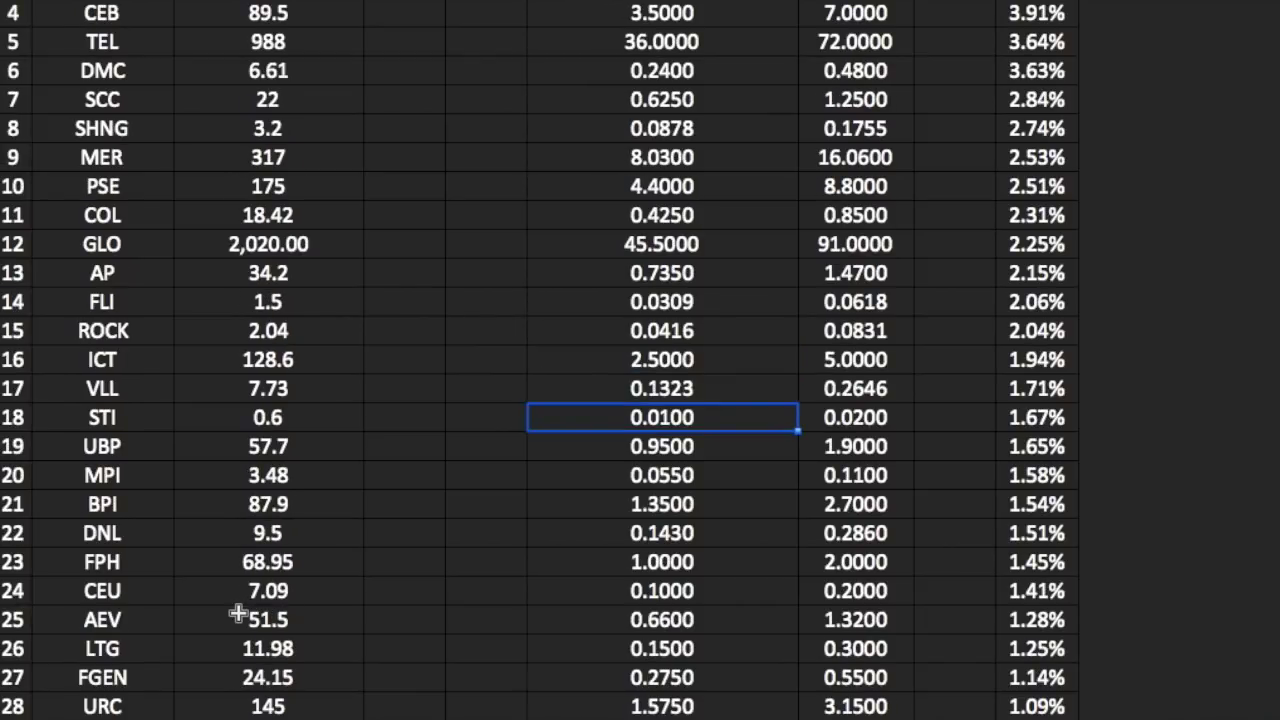
pyautogui.scroll(2, 238, 614)
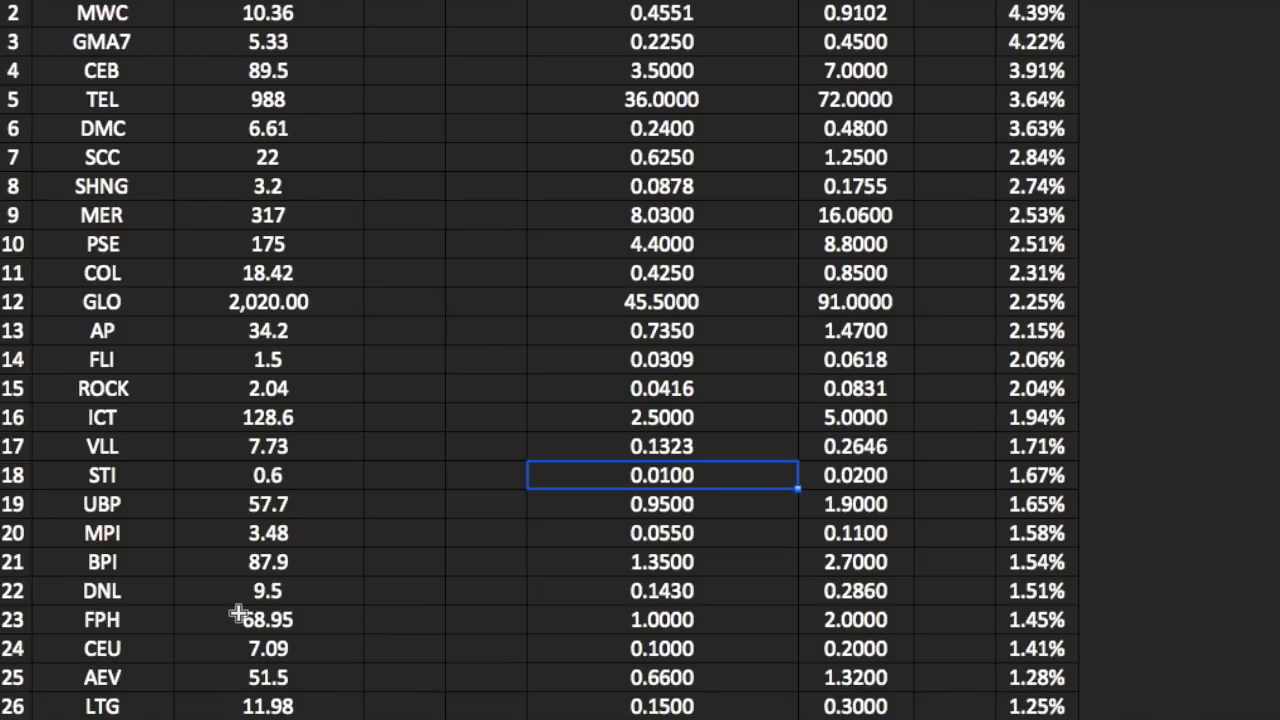
pyautogui.scroll(1, 238, 614)
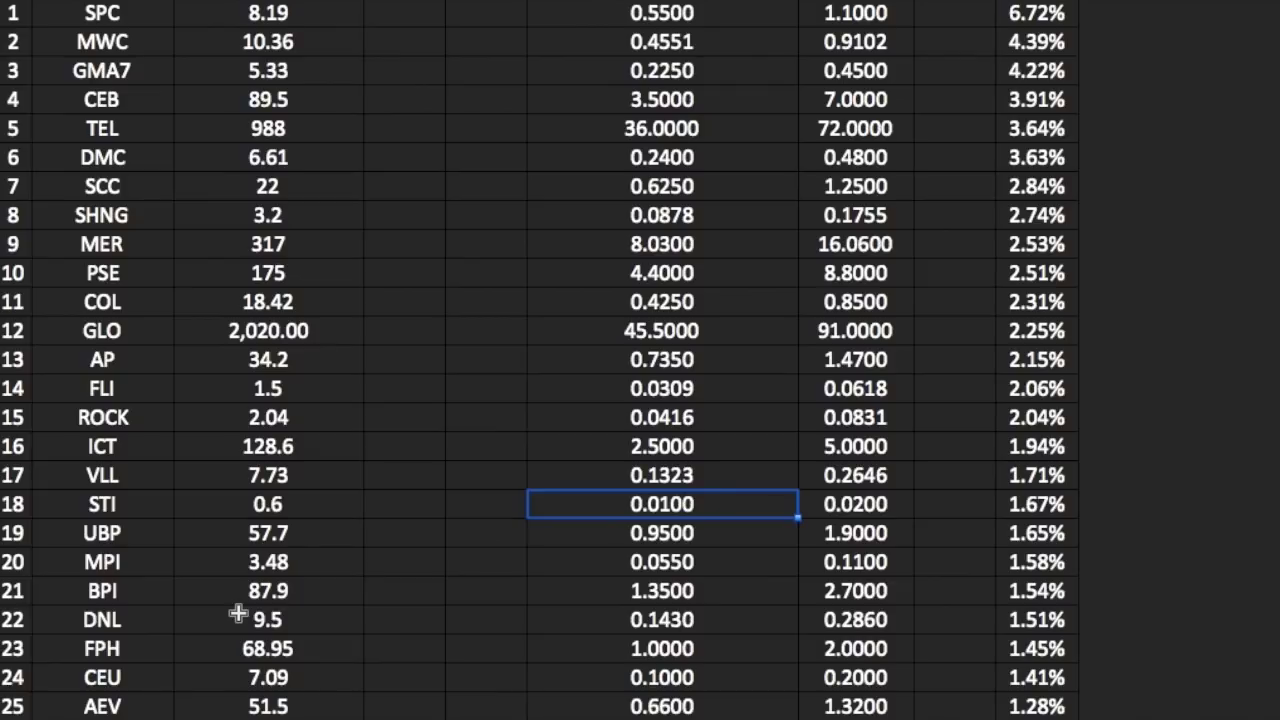